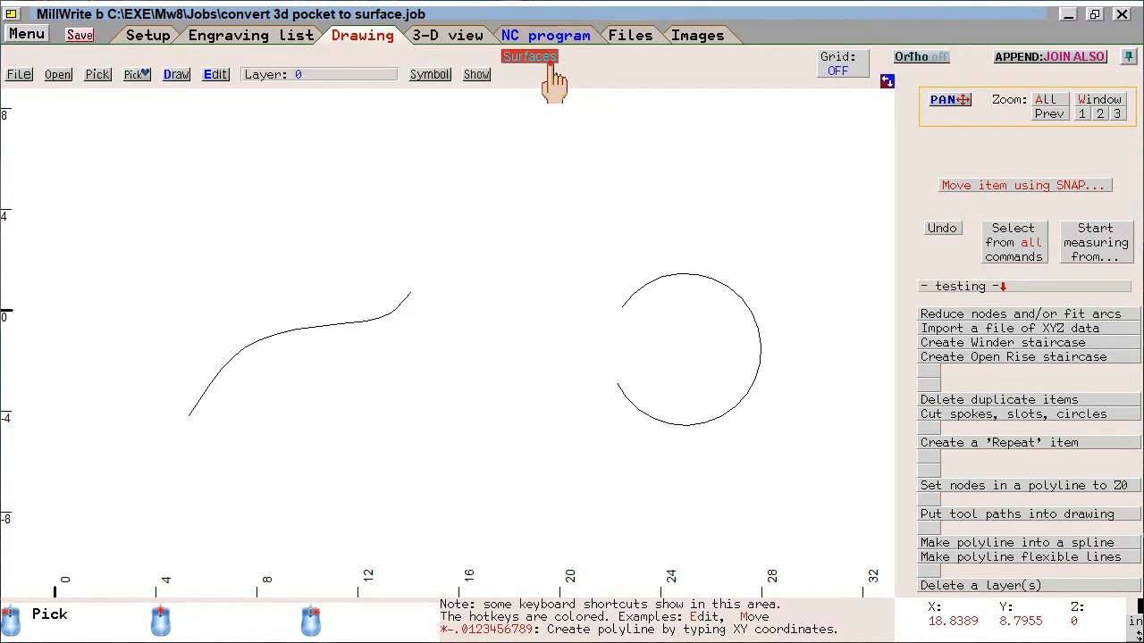
- Switch the drawing to surface editing and set the mode to Create surface
click(533, 58)
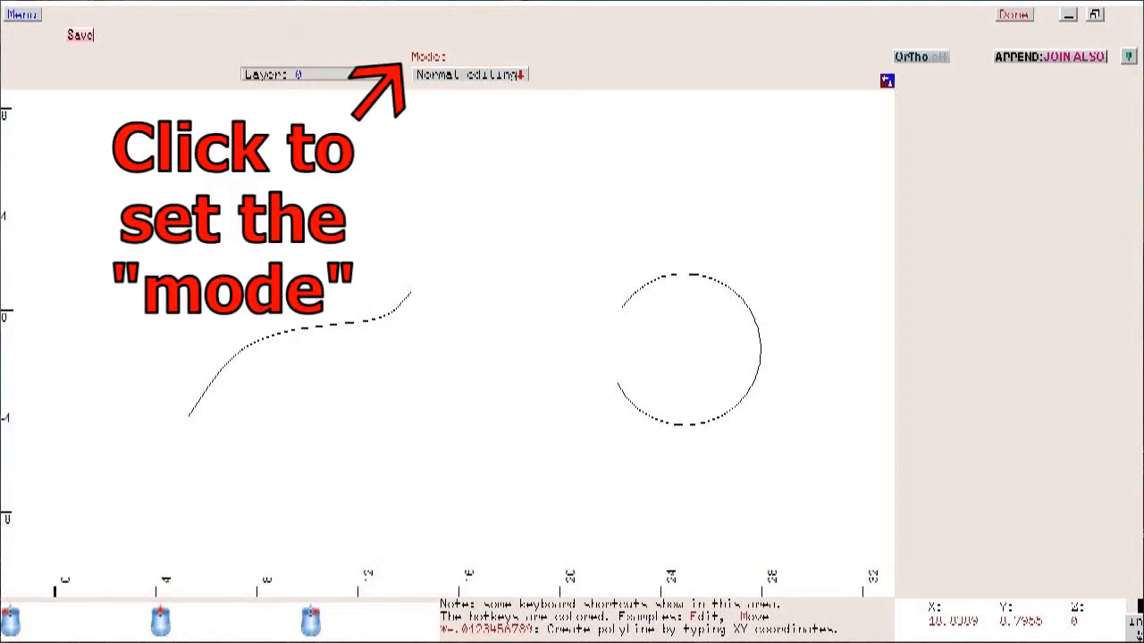
click(471, 77)
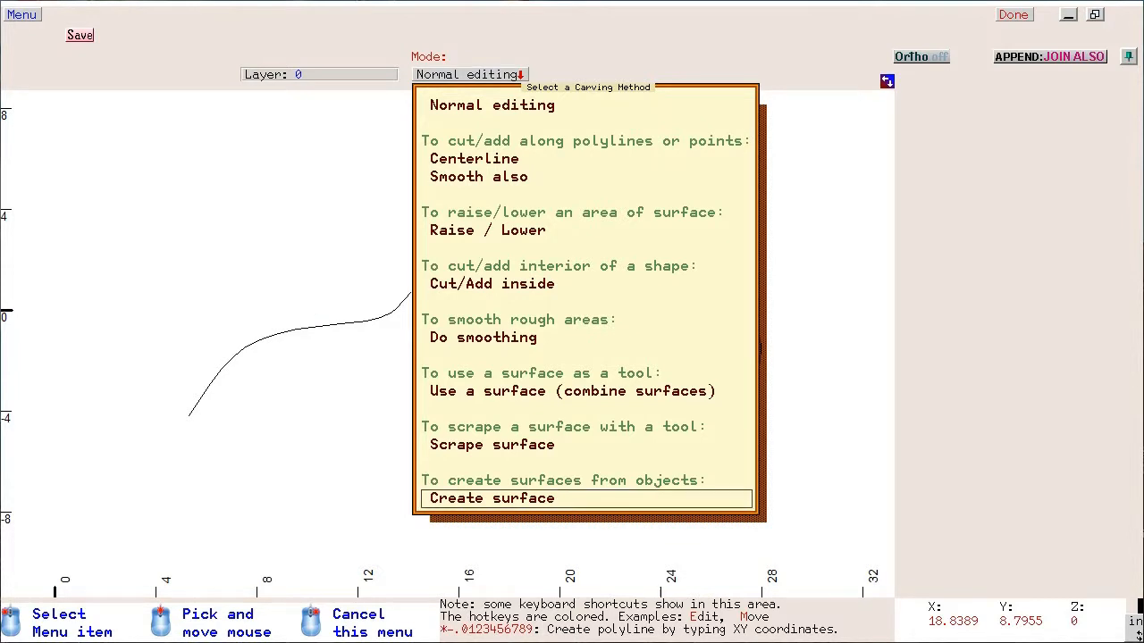
mouse_move(490, 505)
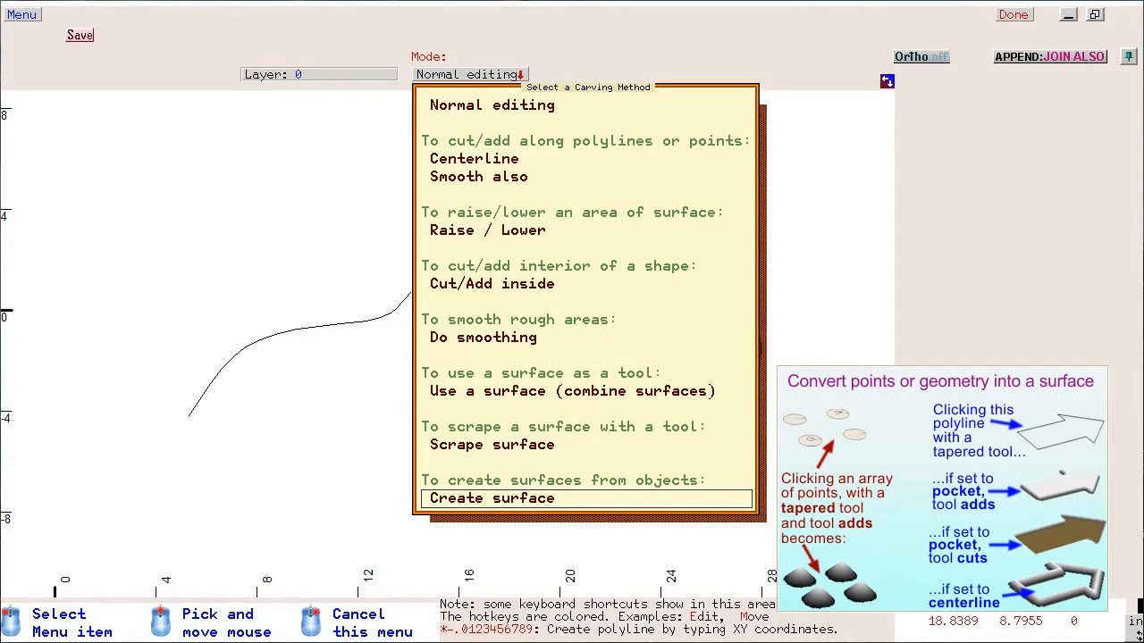
click(489, 499)
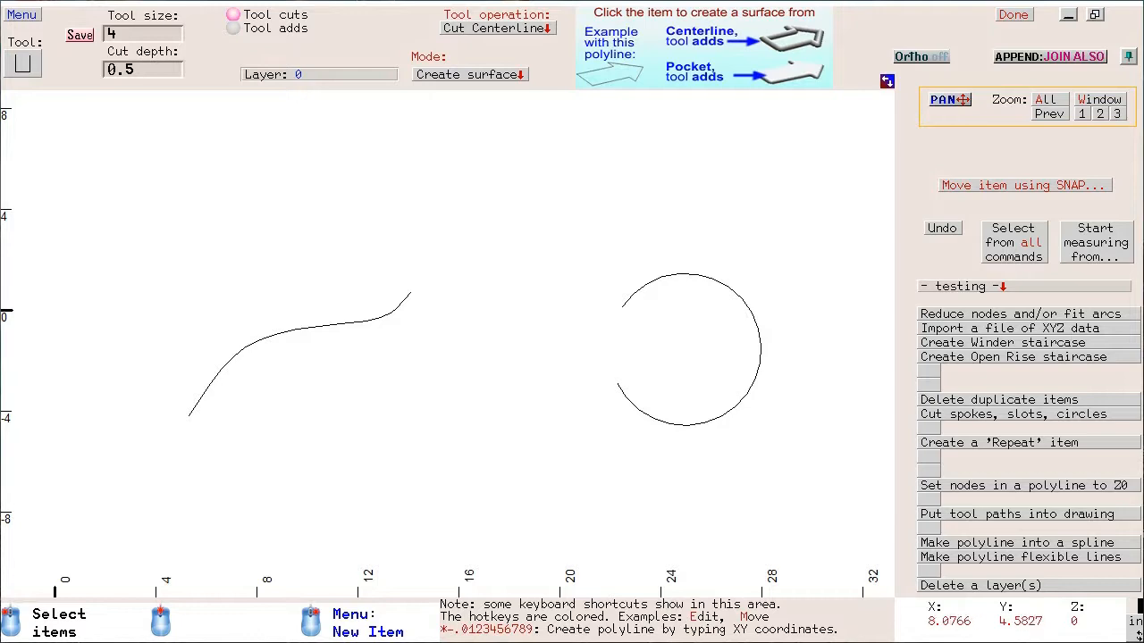
- Choose the ball tool shape with the Tool cuts option for creating the surface
click(22, 62)
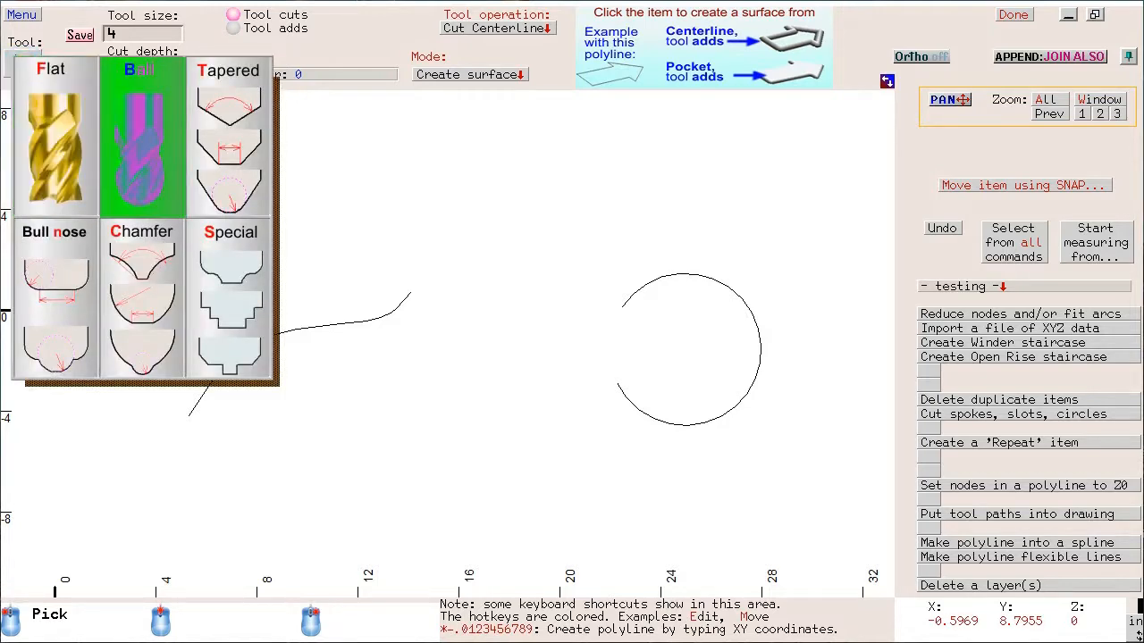
click(147, 163)
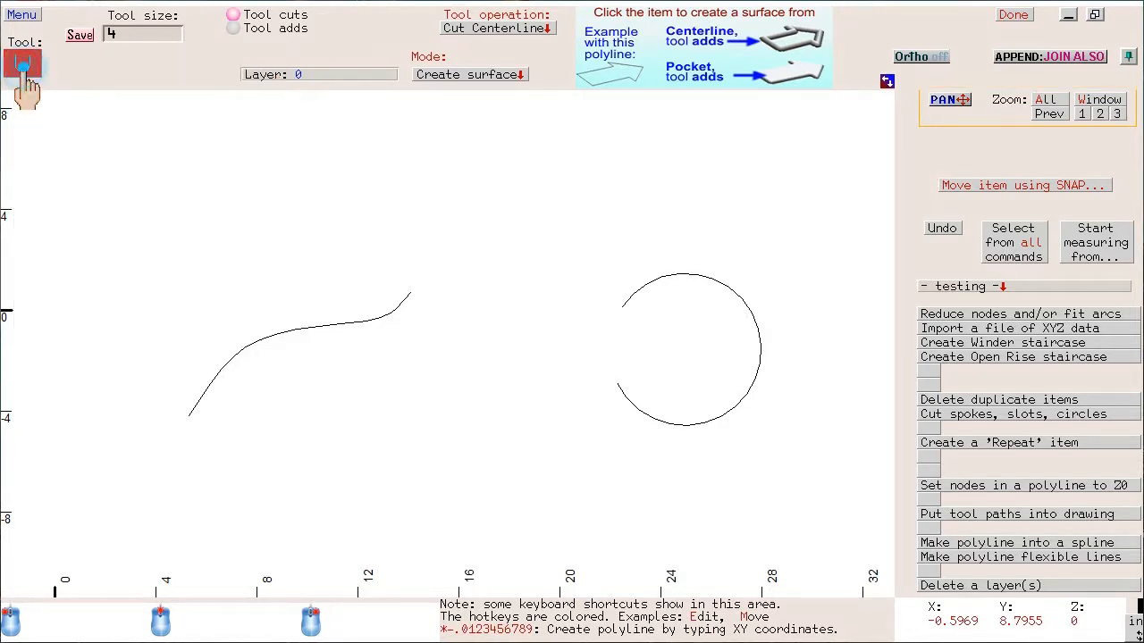
click(123, 36)
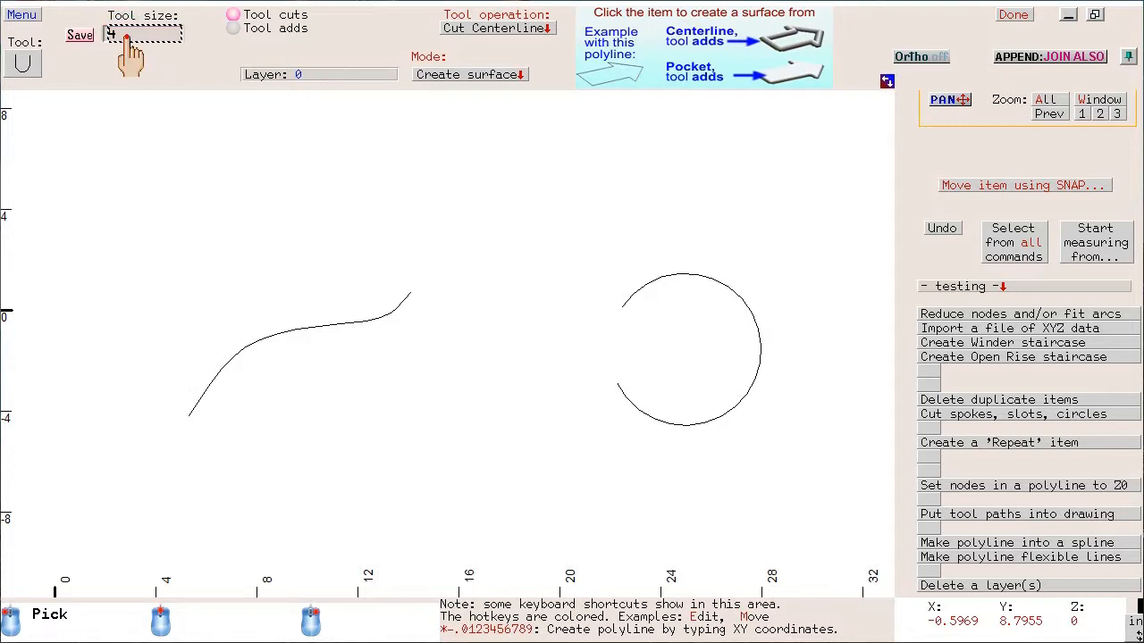
click(304, 17)
click(291, 29)
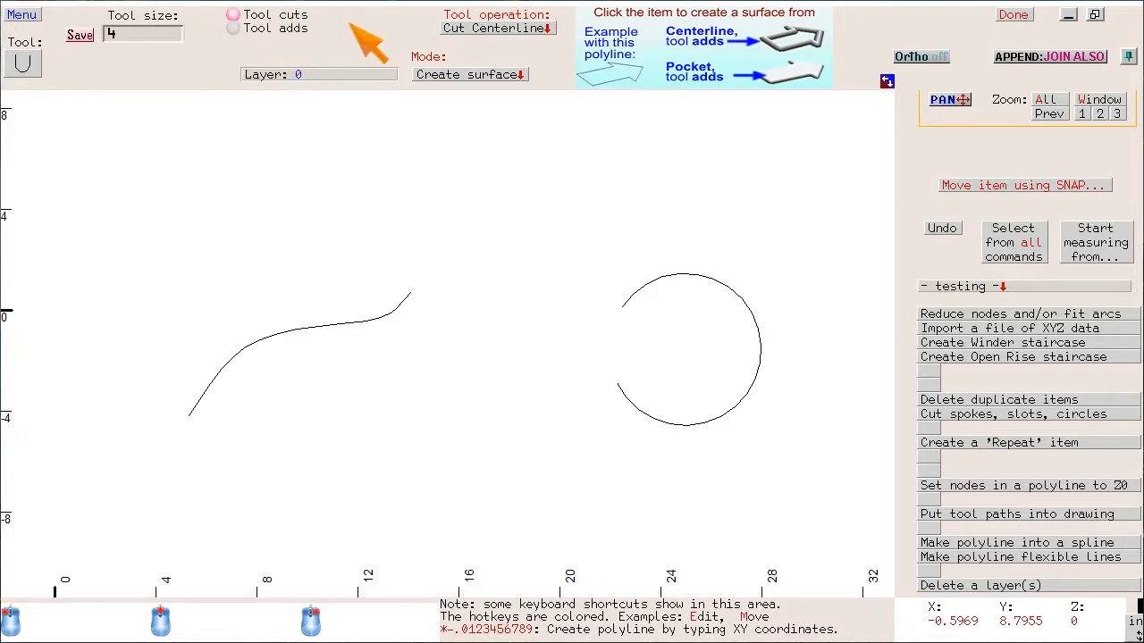
- Create a cut surface along the S-shaped polyline and inspect it in the 3D view
click(380, 318)
click(358, 325)
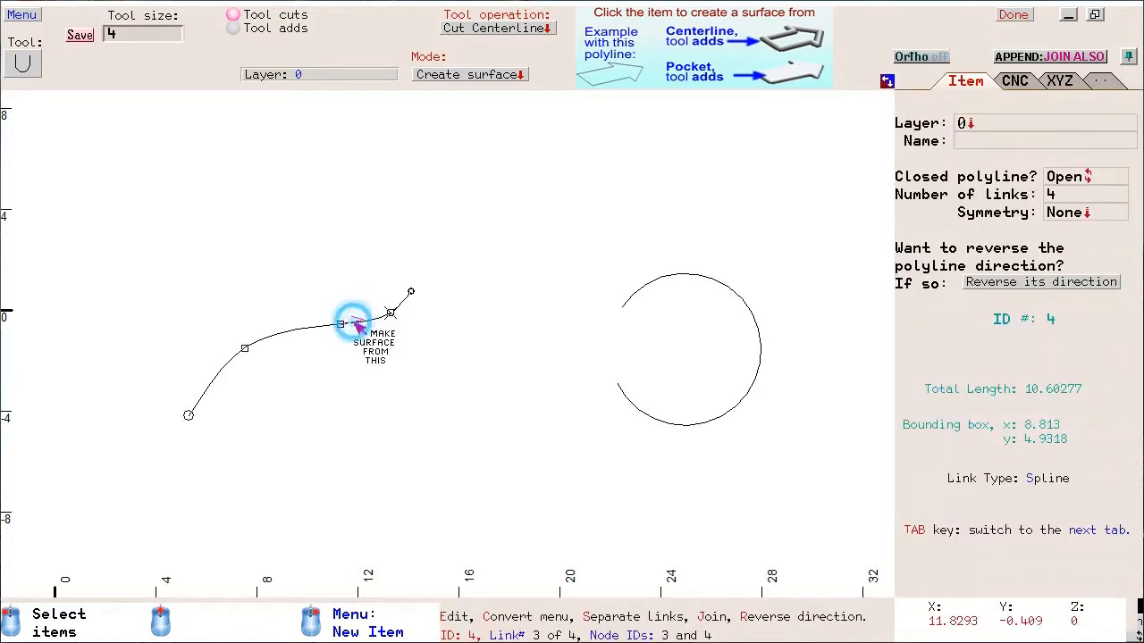
click(888, 82)
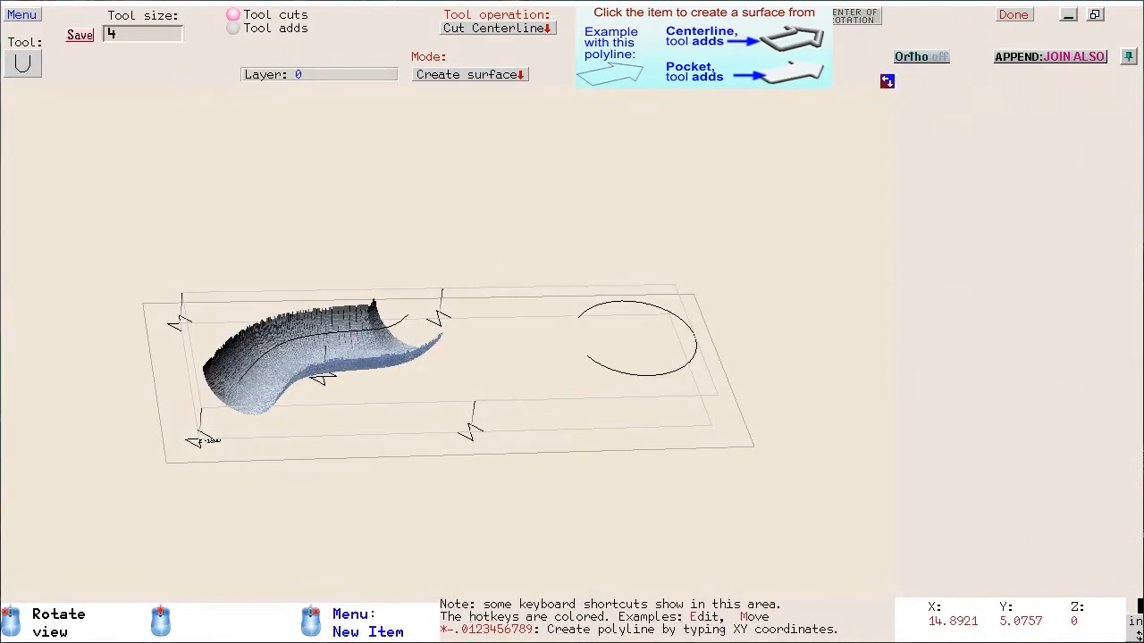
scroll(429, 274, up, 3)
middle_drag(422, 247, 535, 236)
drag(535, 366, 580, 358)
drag(509, 433, 462, 513)
drag(639, 313, 603, 331)
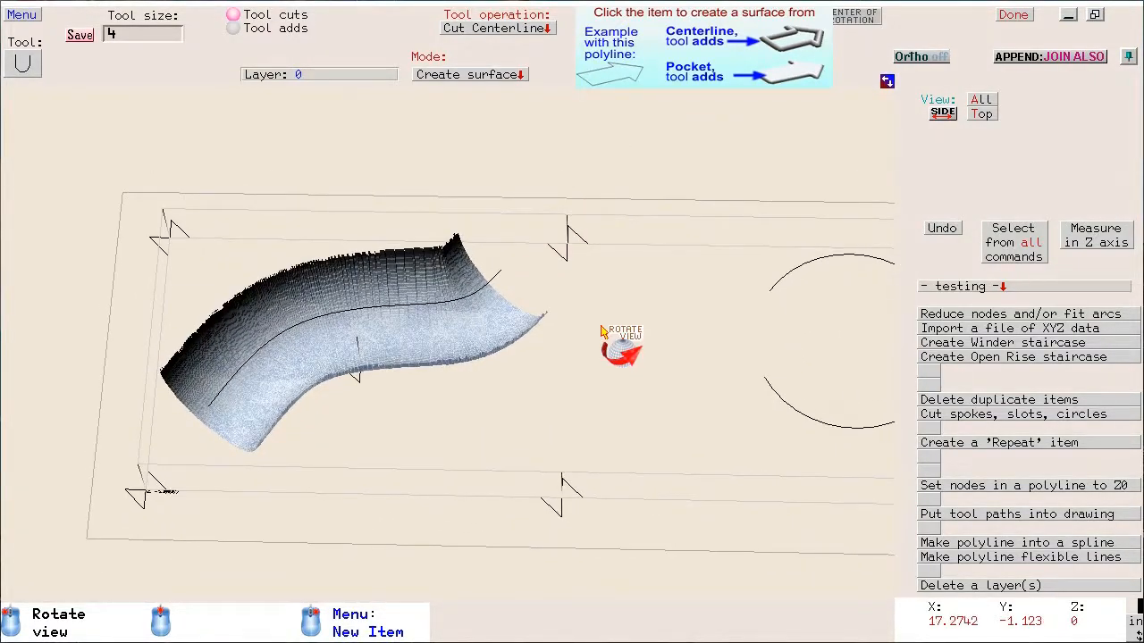
- Delete the cut surface and create a raised one from the S-shaped polyline with Tool adds
click(572, 244)
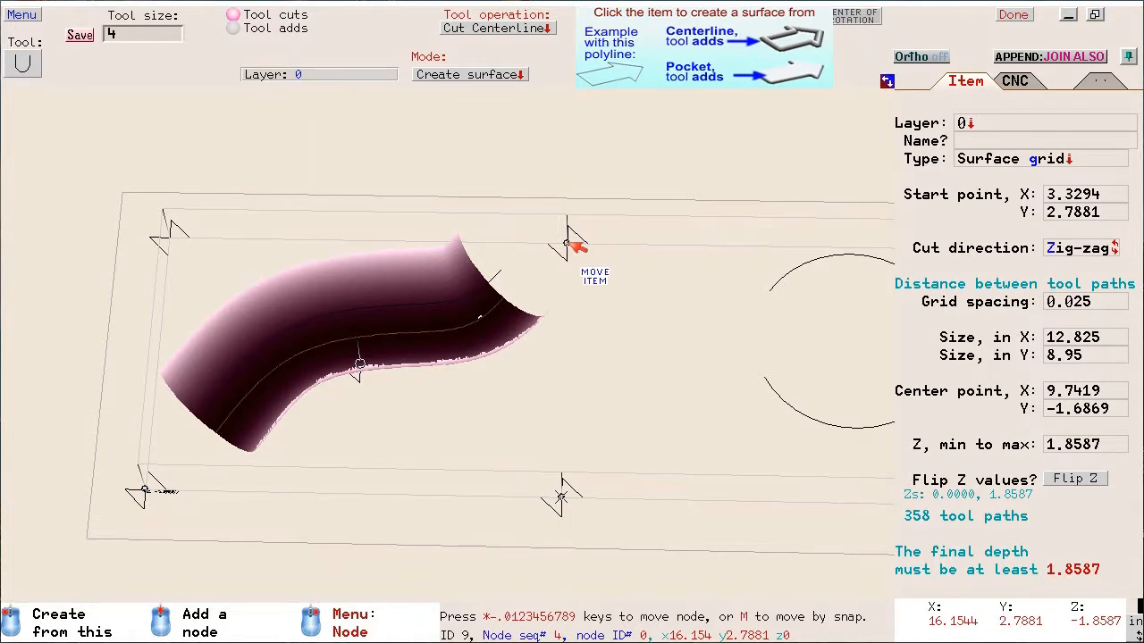
key(Delete)
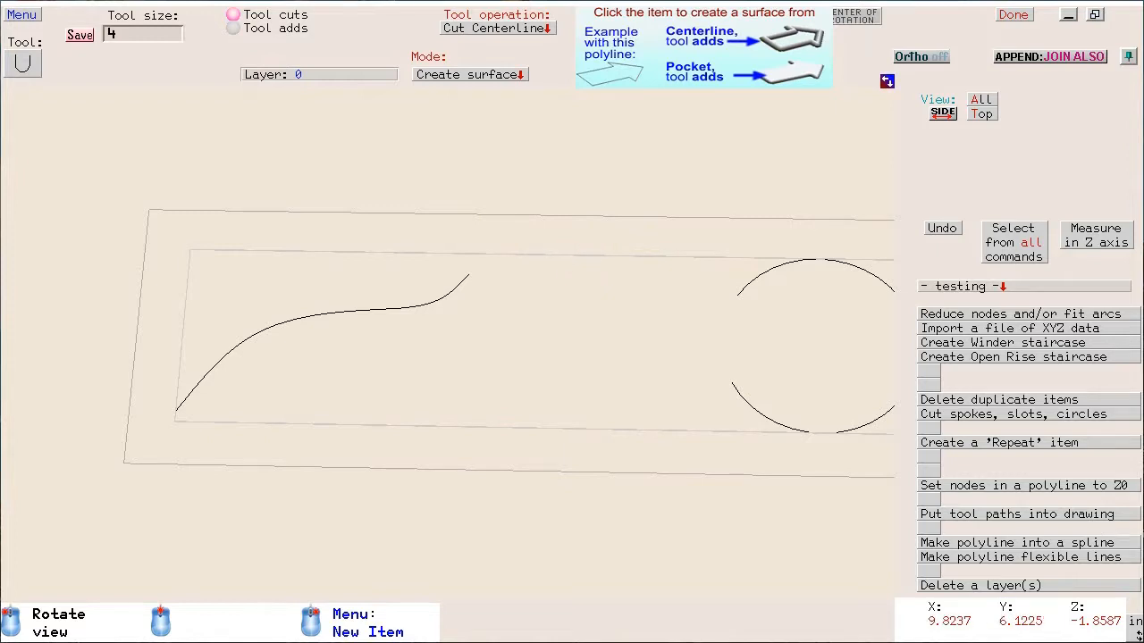
click(247, 28)
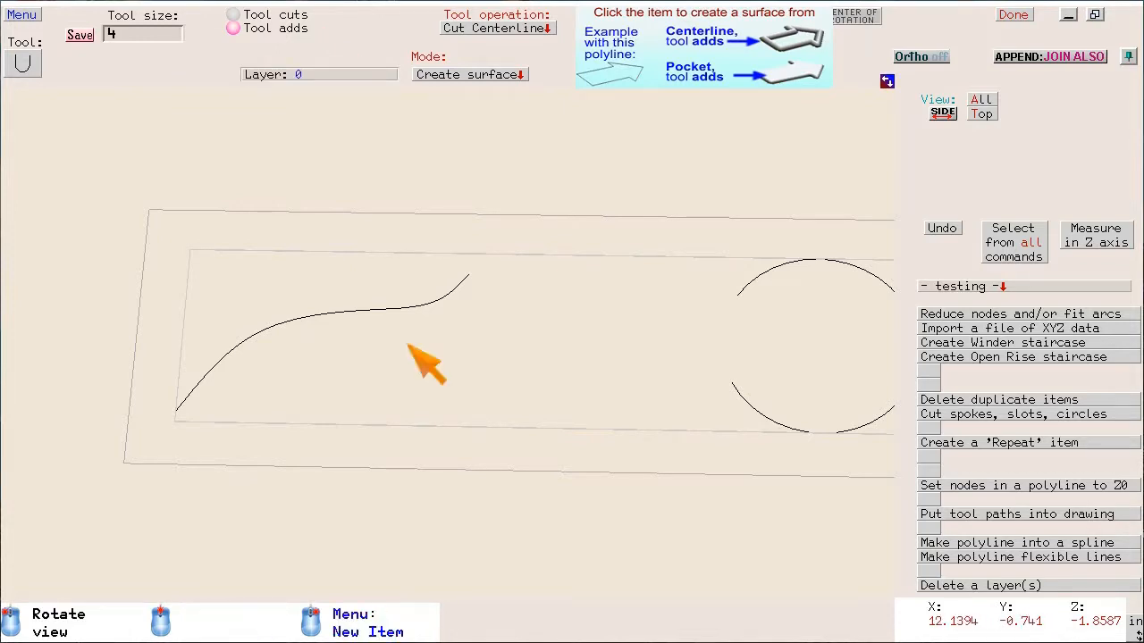
click(402, 309)
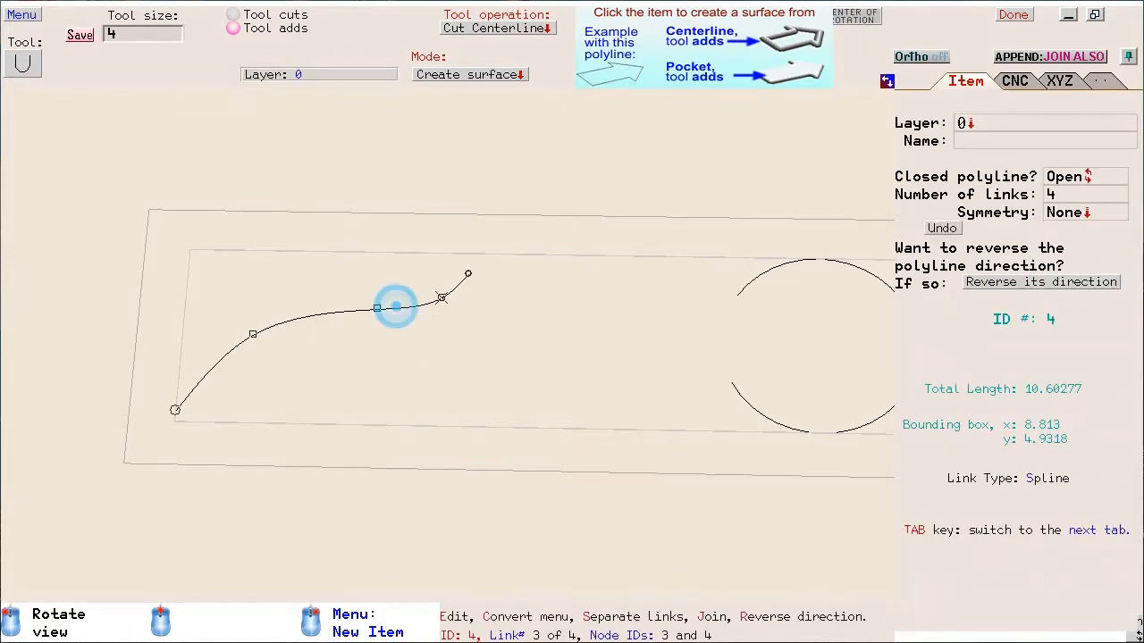
drag(406, 463, 503, 397)
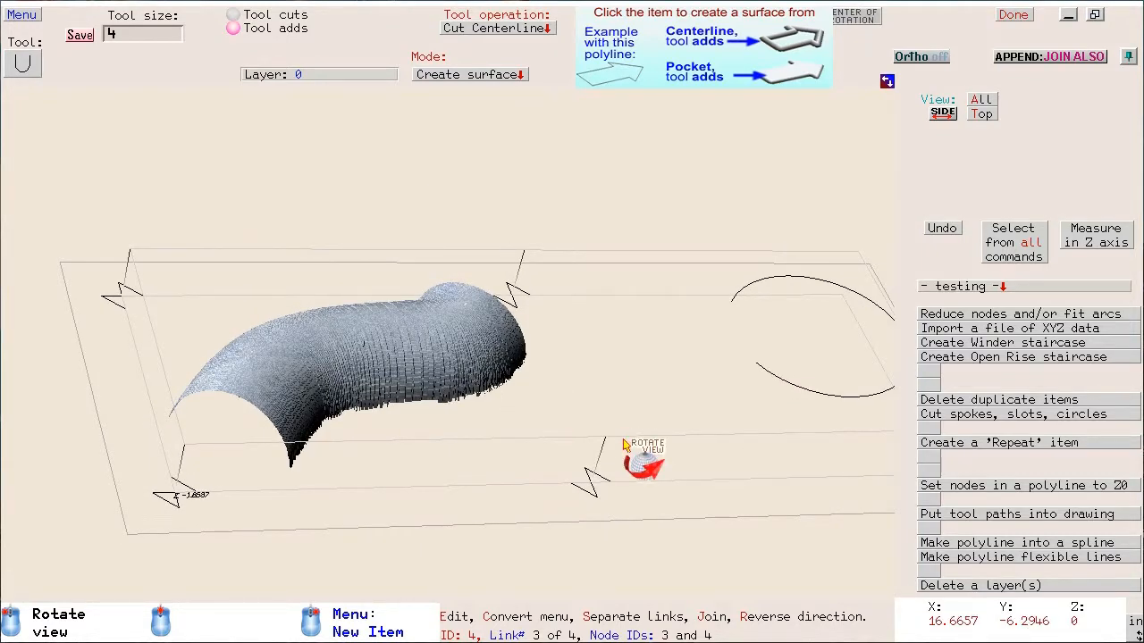
- Flip the raised surface's Z values back and forth, ending with its original raised shape
click(592, 481)
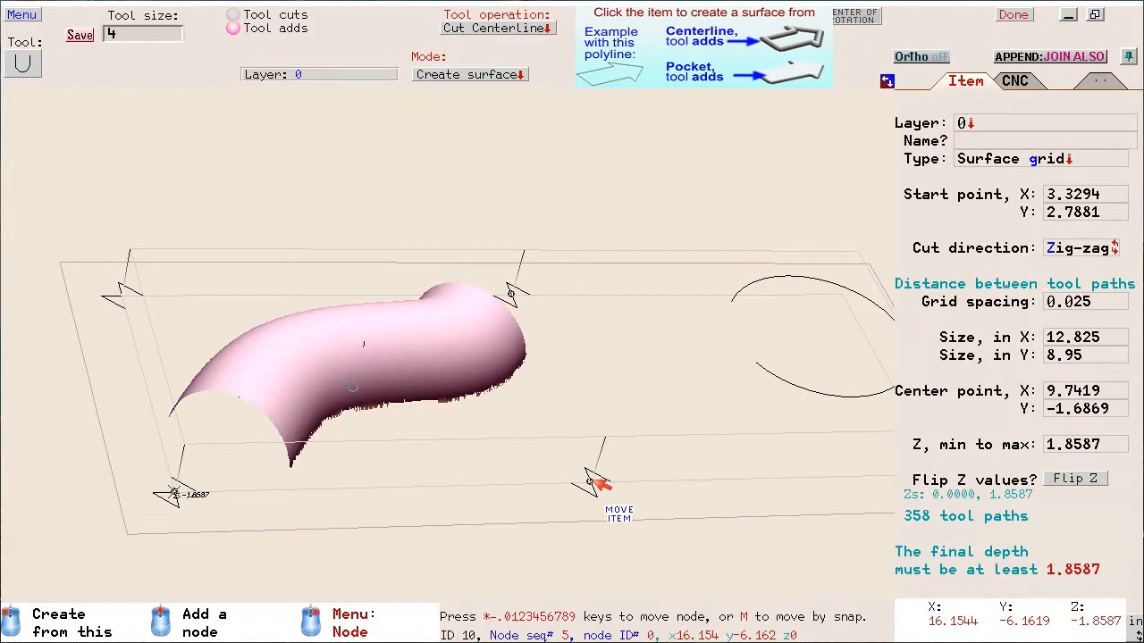
click(617, 380)
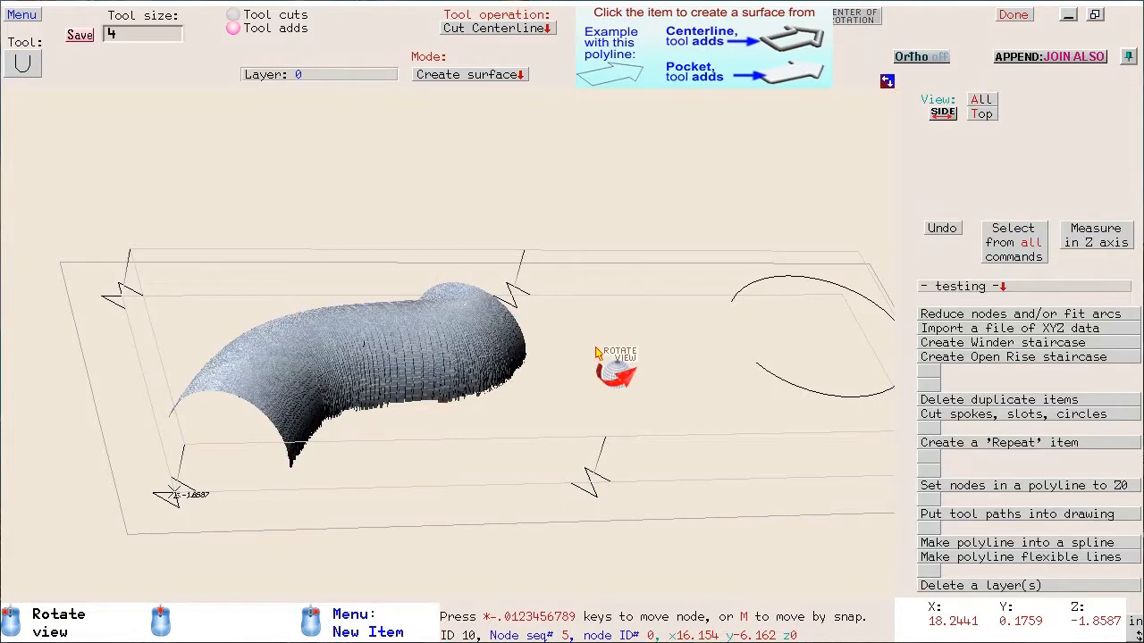
click(517, 298)
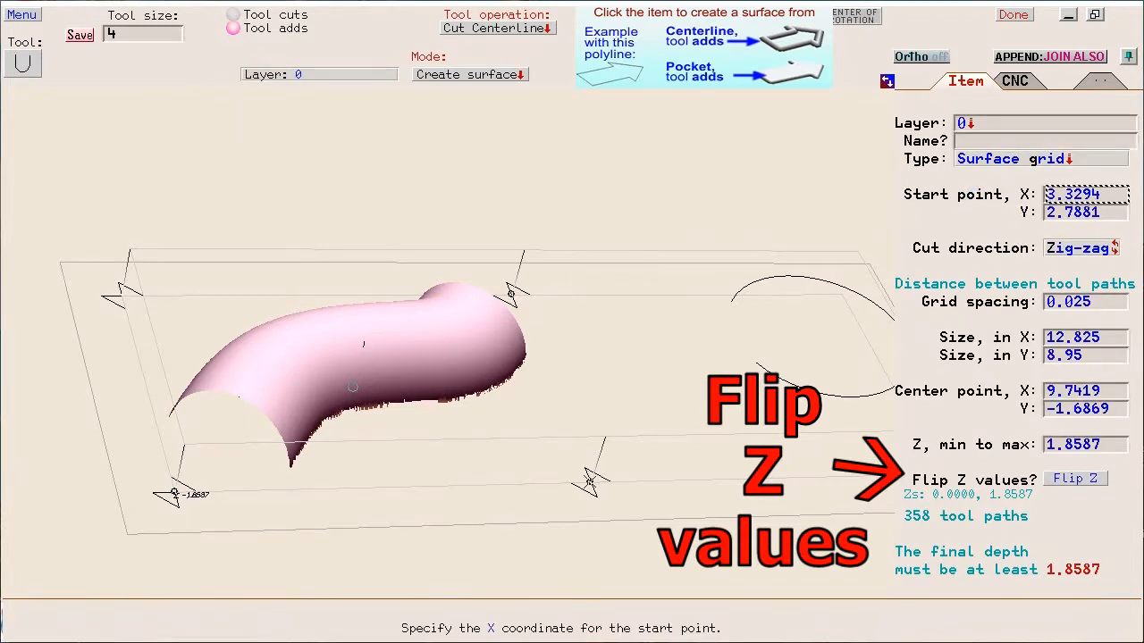
click(1075, 479)
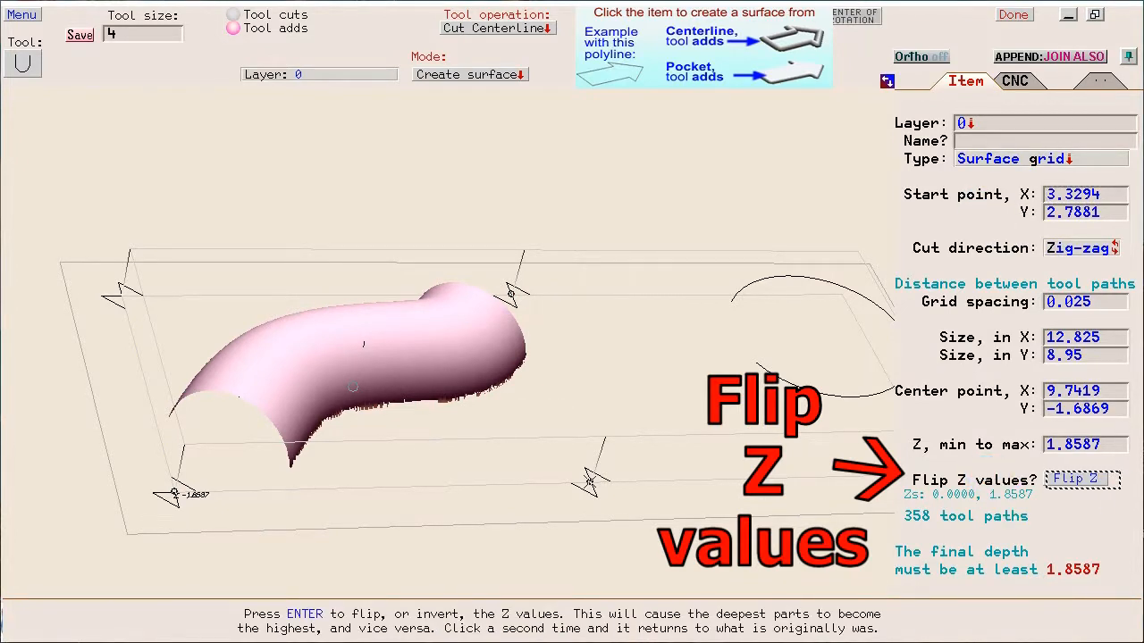
click(1083, 480)
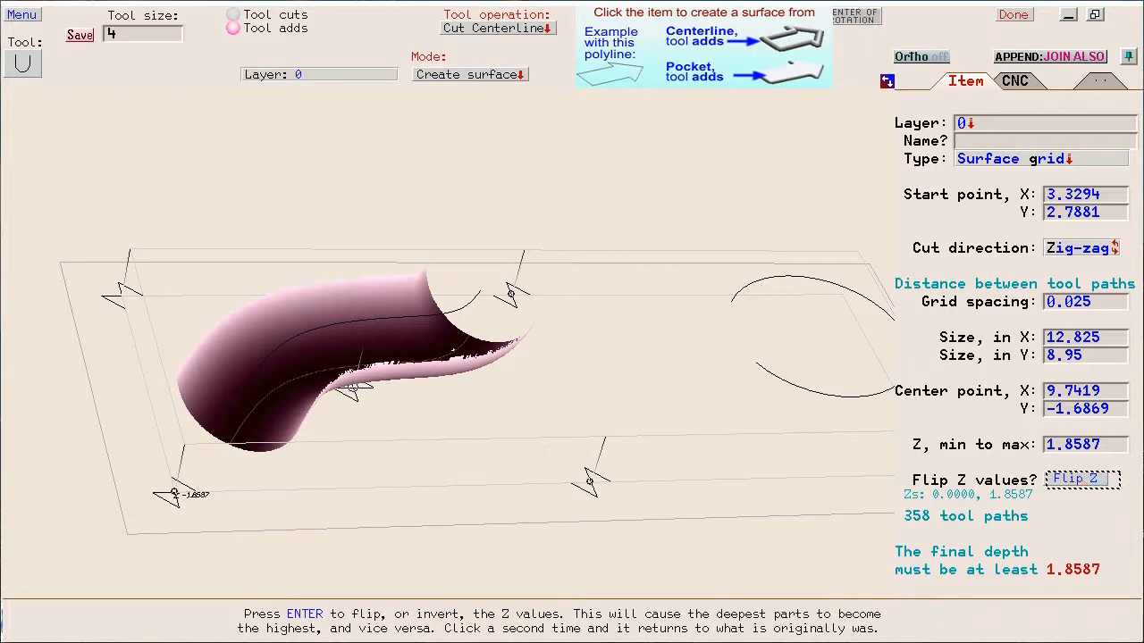
click(1083, 481)
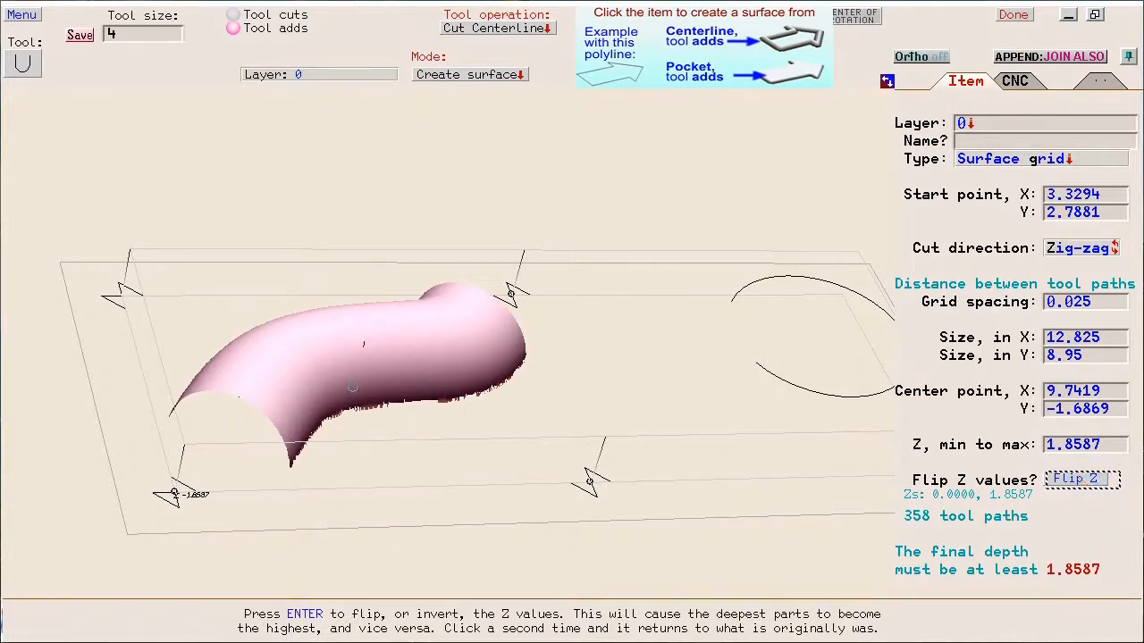
click(1083, 481)
click(1083, 480)
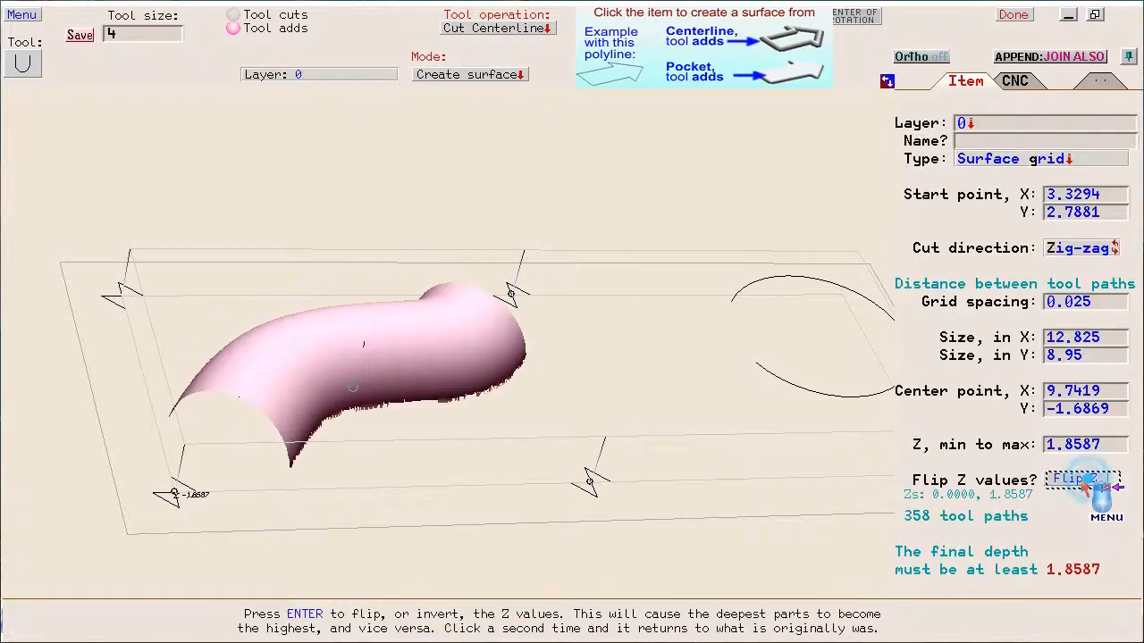
click(1084, 481)
click(1083, 481)
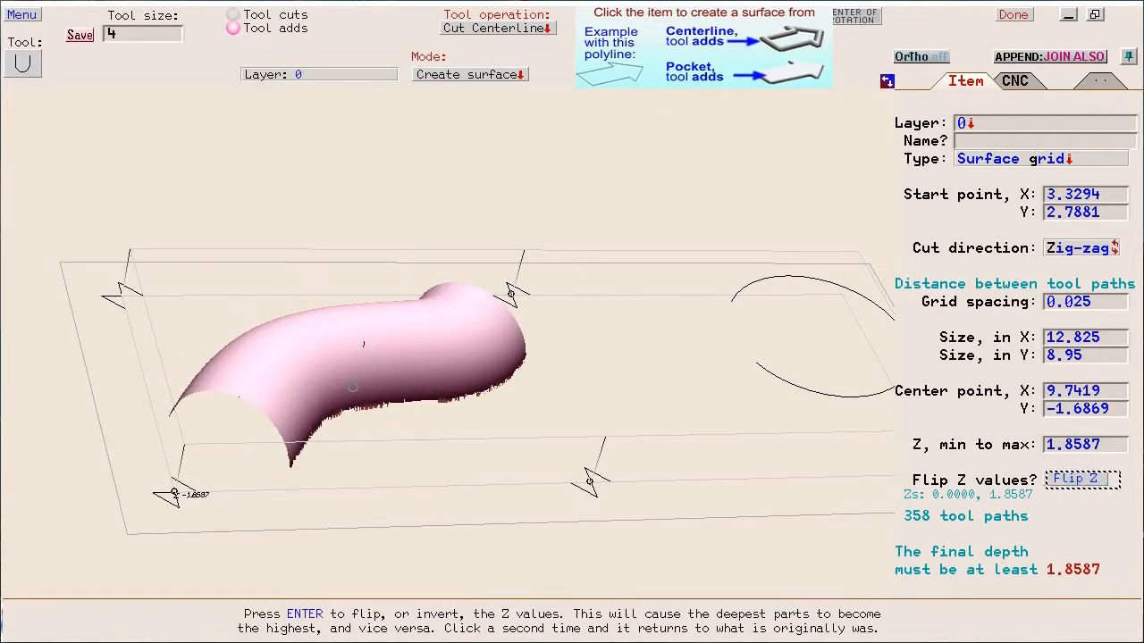
click(586, 311)
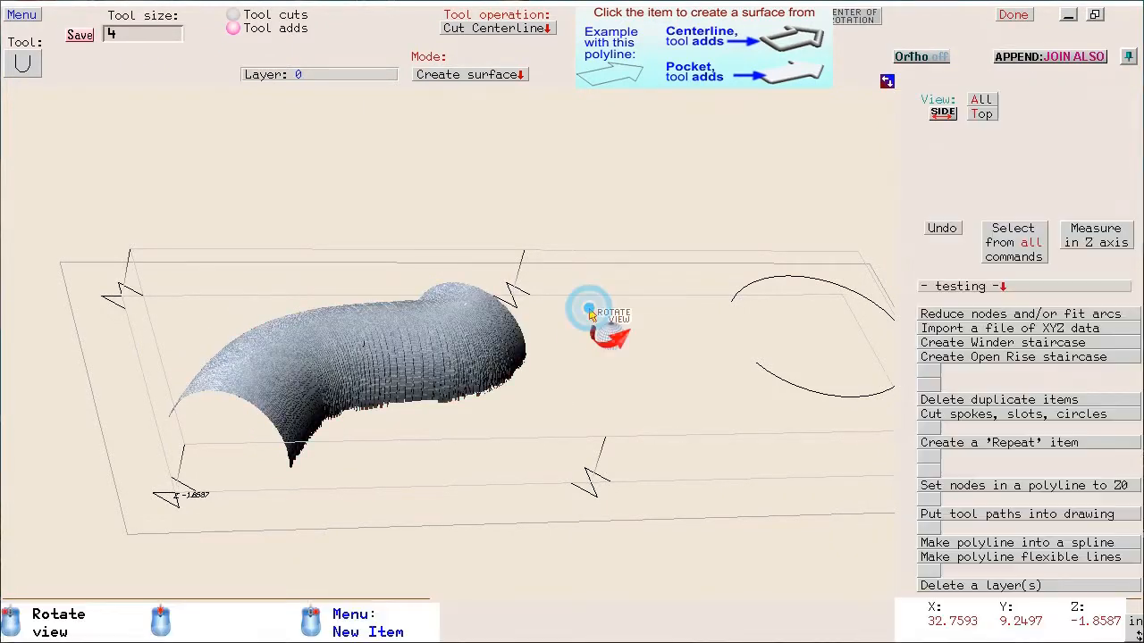
- Choose the special tool profile with steps on one side and an arch on the other, and set it to Tool cuts
scroll(582, 311, down, 1)
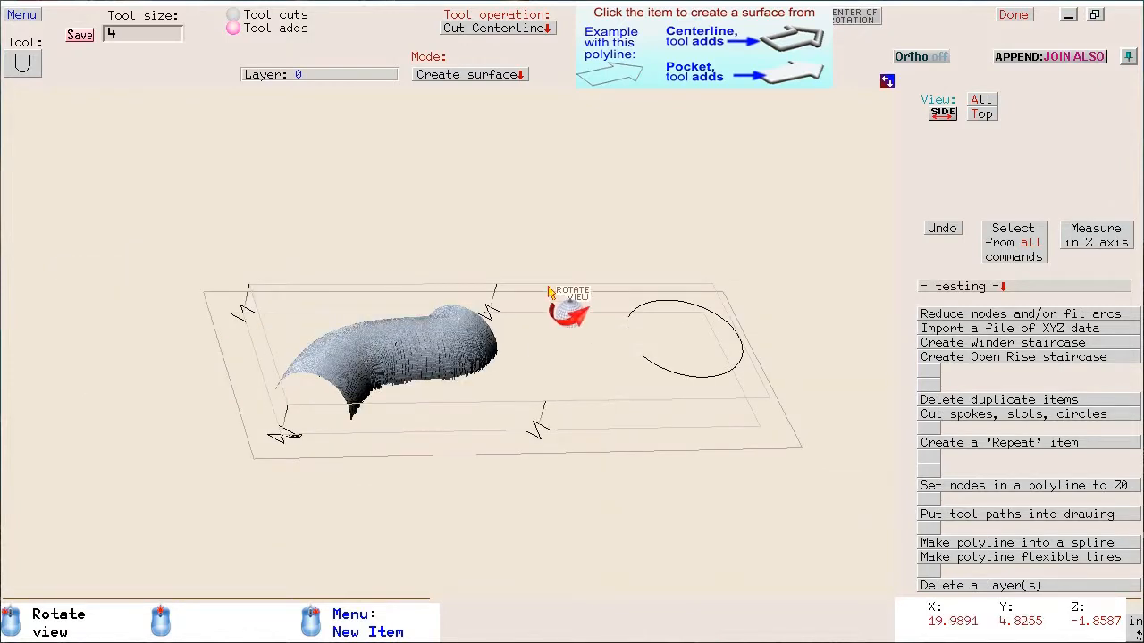
click(20, 64)
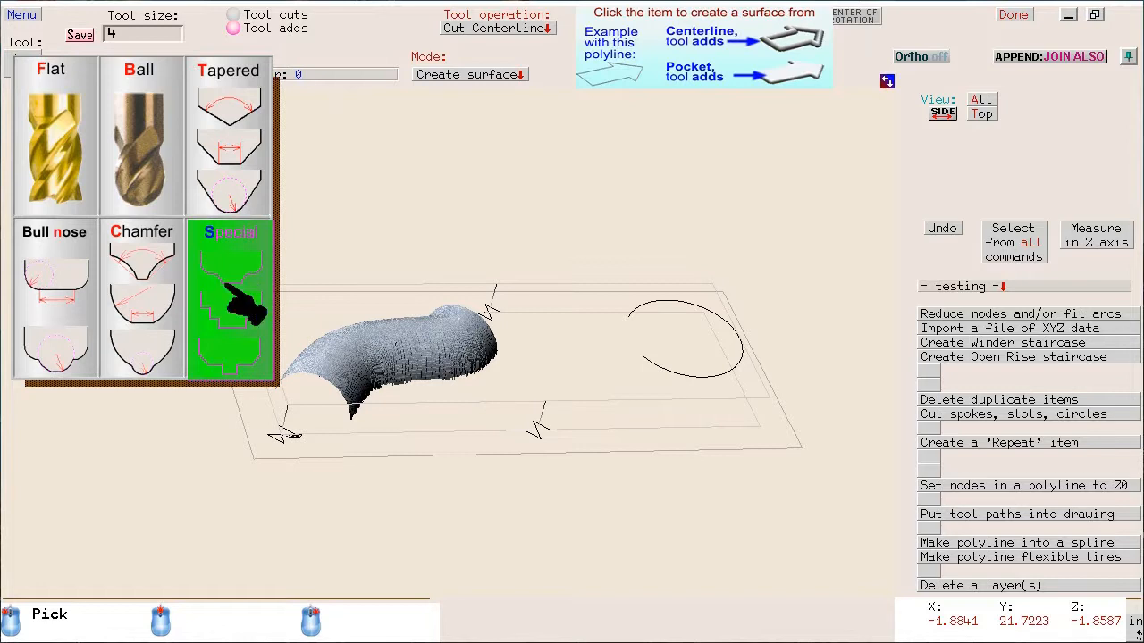
click(243, 312)
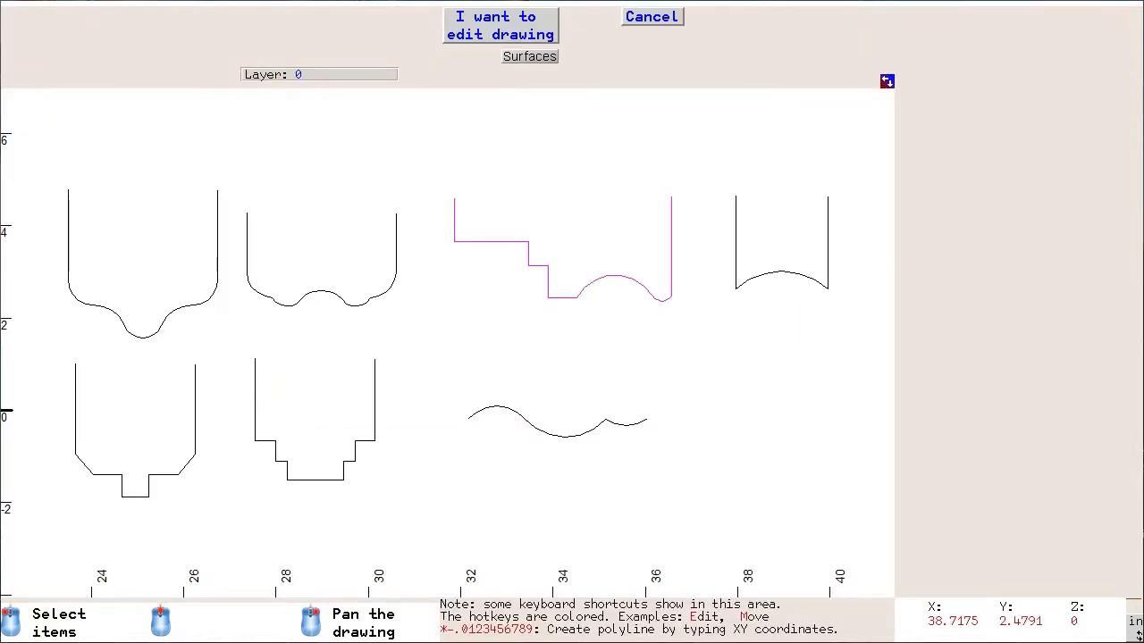
click(610, 284)
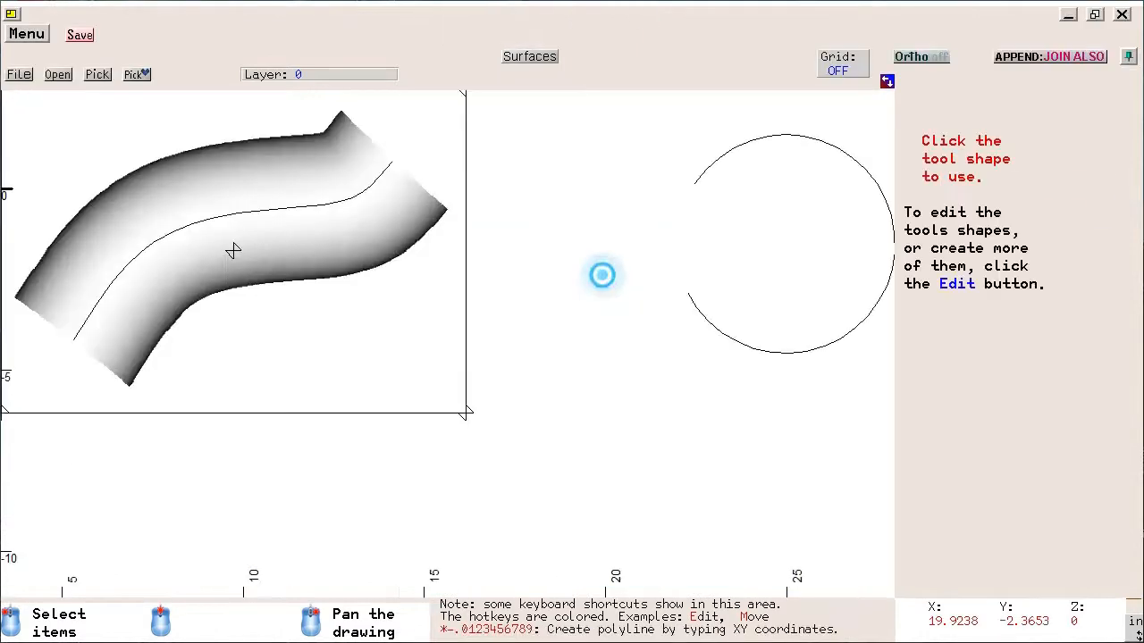
click(233, 15)
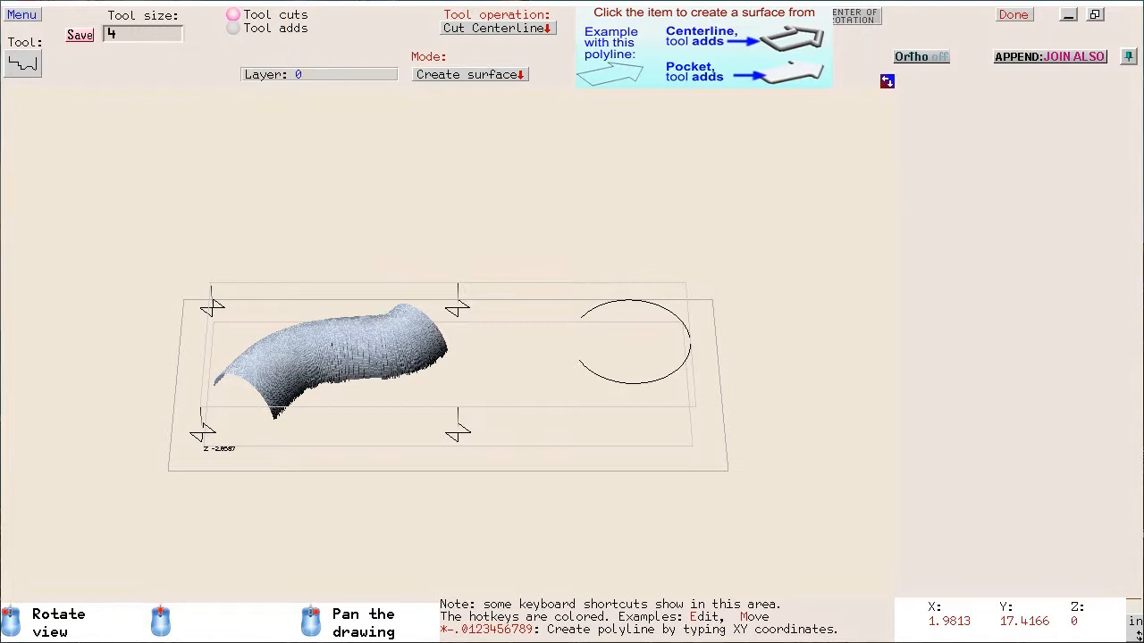
click(112, 34)
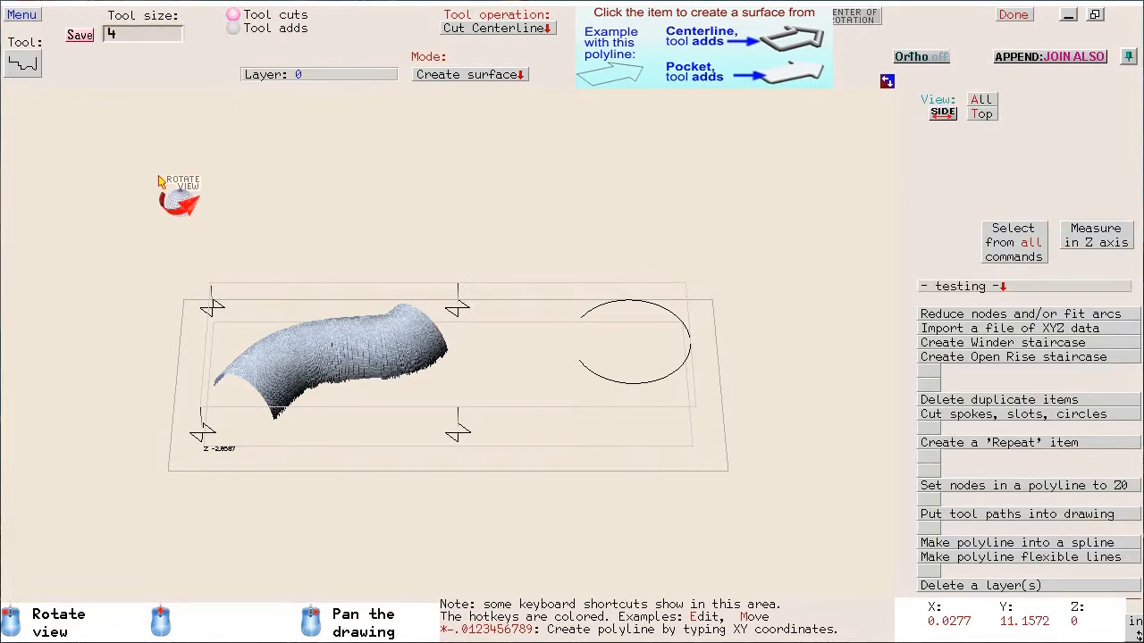
- Delete the raised surface along the S-shaped polyline
scroll(395, 304, up, 1)
scroll(395, 304, up, 1)
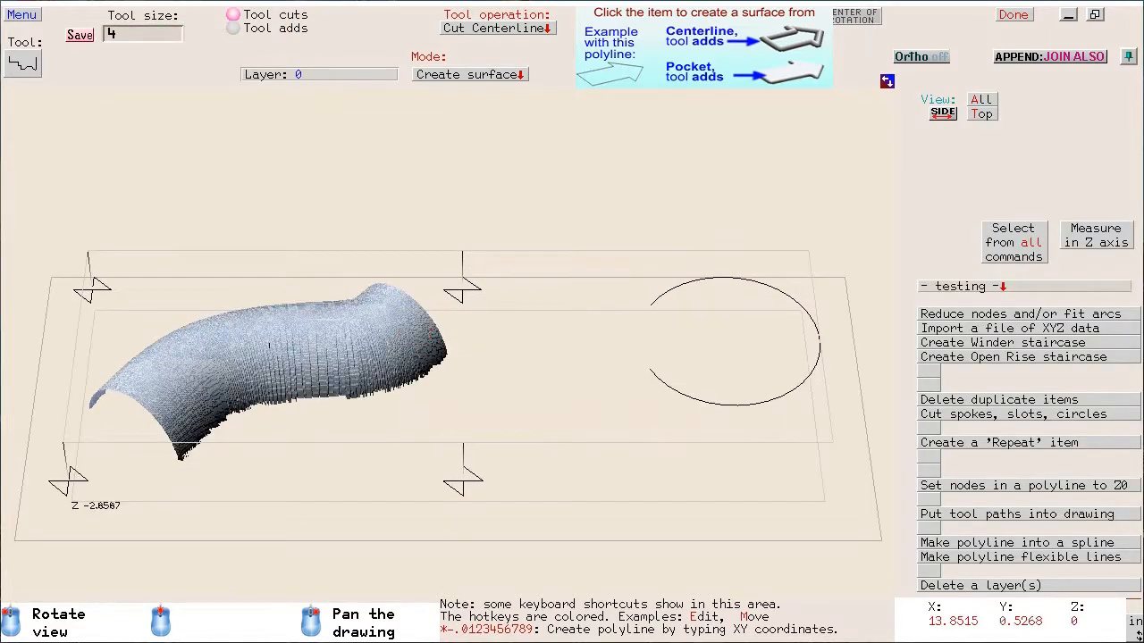
click(464, 293)
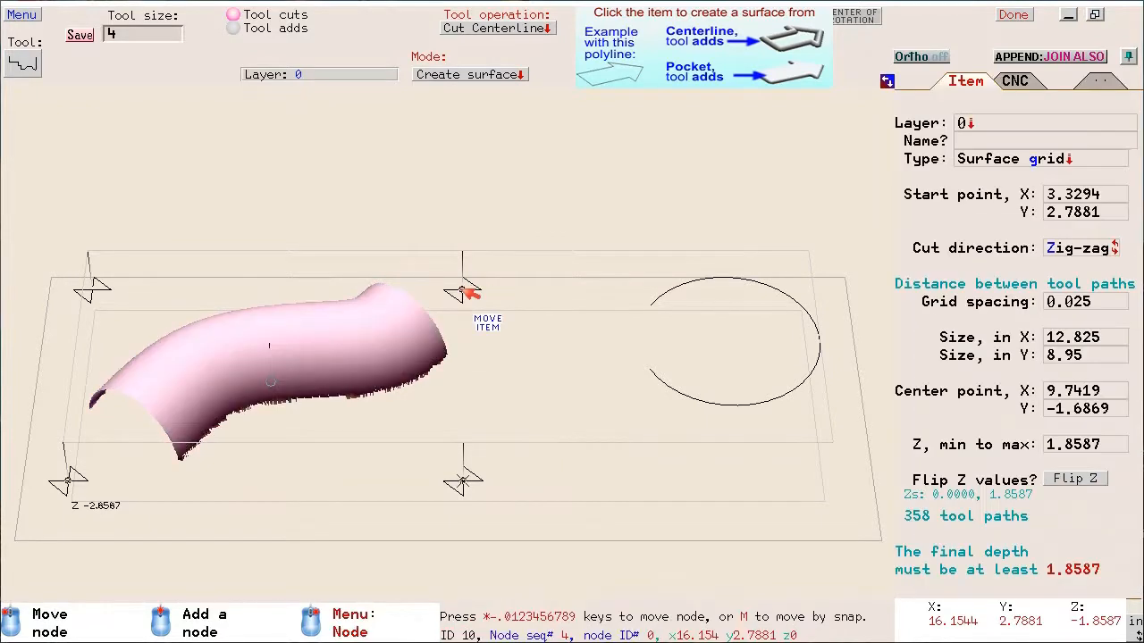
key(Delete)
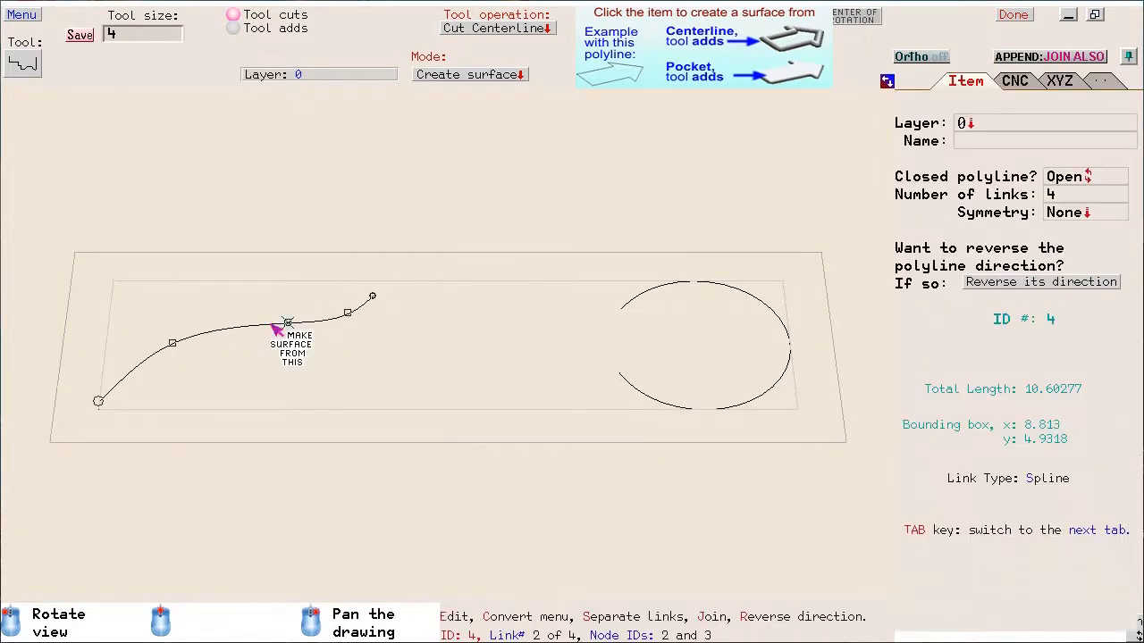
- Create a surface along the S-shaped polyline with the special stepped profile and inspect it from several angles
click(272, 325)
drag(311, 450, 493, 384)
scroll(491, 357, up, 3)
right_drag(490, 355, 567, 331)
drag(567, 332, 506, 457)
scroll(554, 380, down, 3)
drag(494, 371, 483, 308)
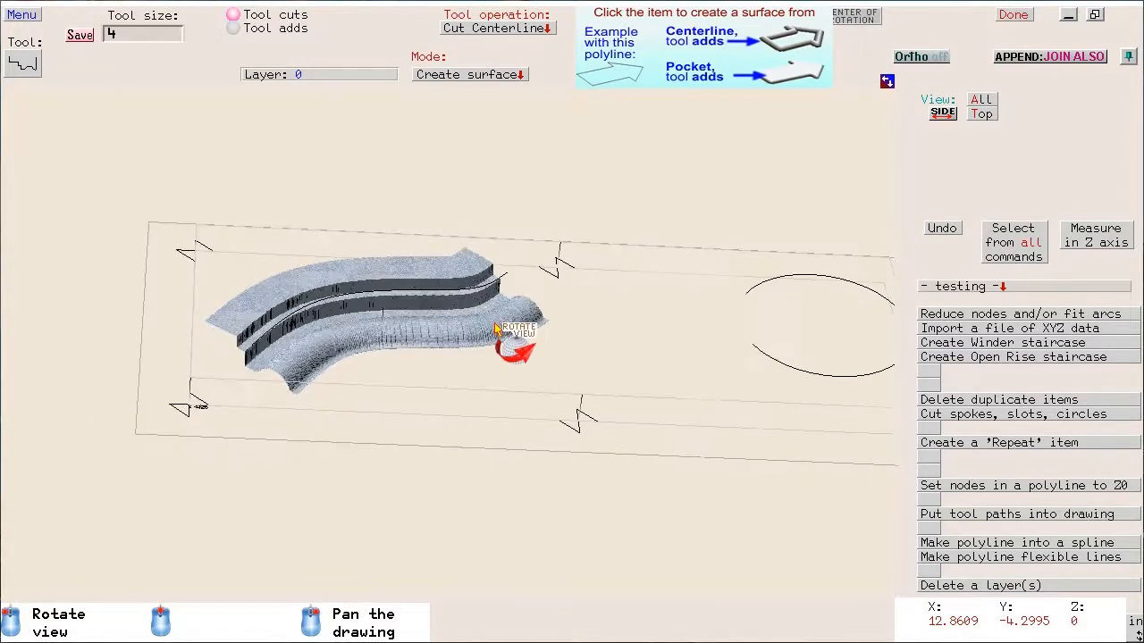
- Move the stepped surface off the S-shaped polyline, placing its back corner node at about X 14.70, Y 8.36
drag(596, 283, 613, 362)
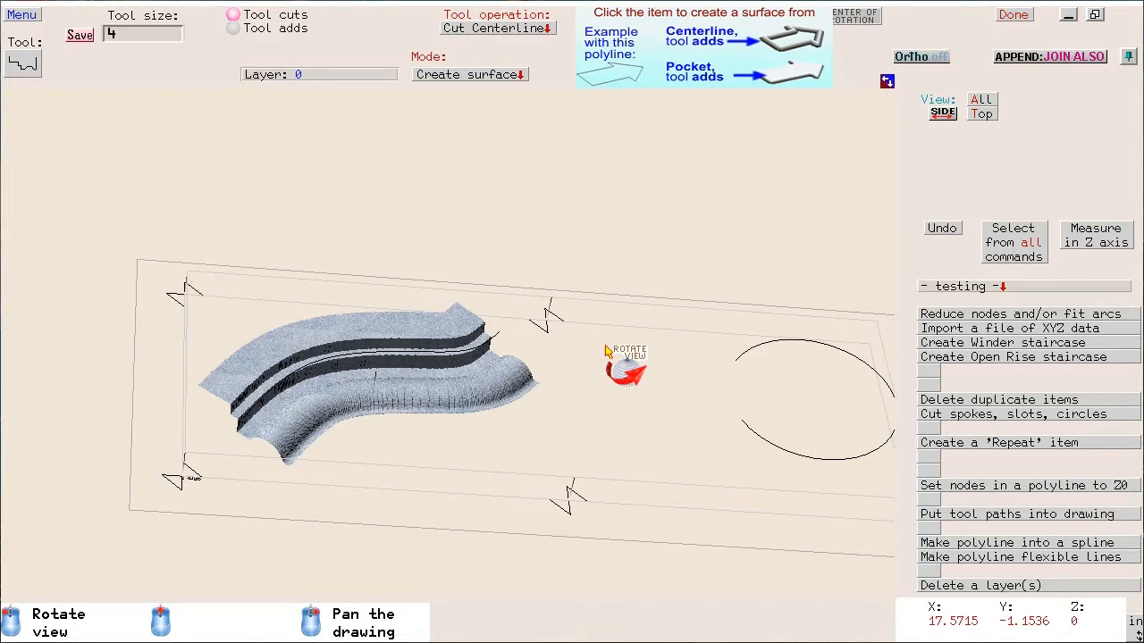
drag(633, 307, 396, 244)
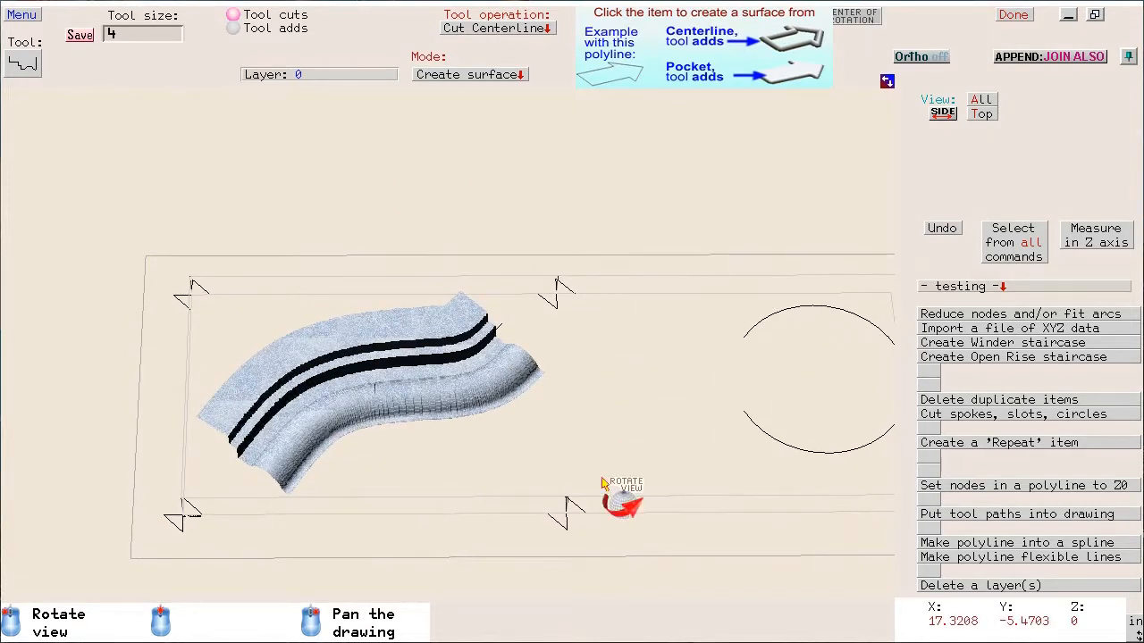
click(559, 296)
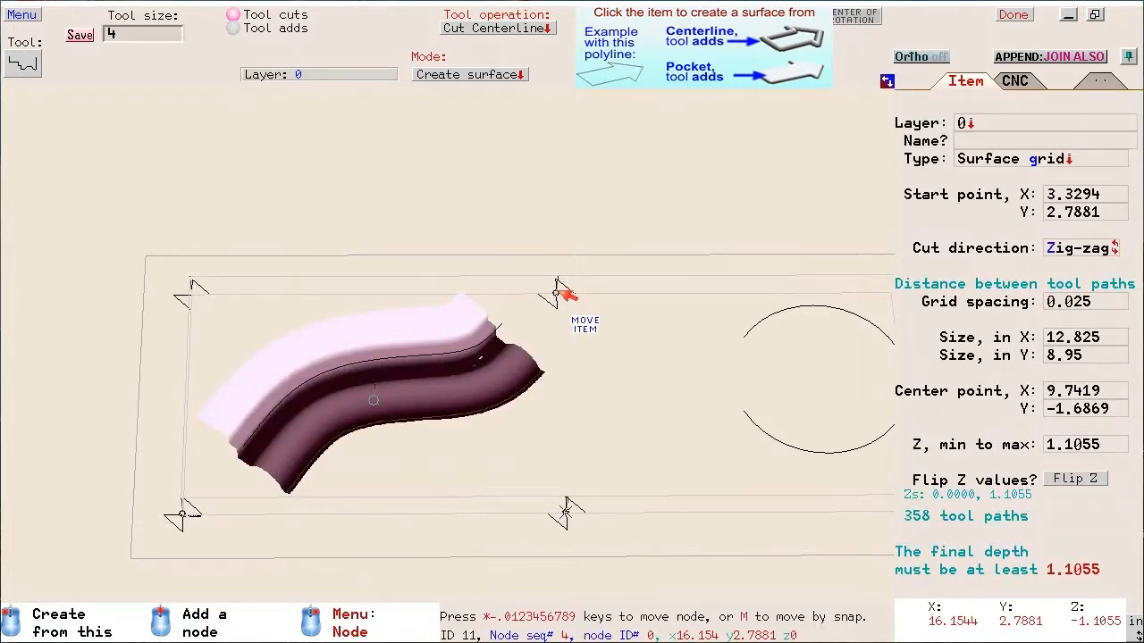
click(558, 295)
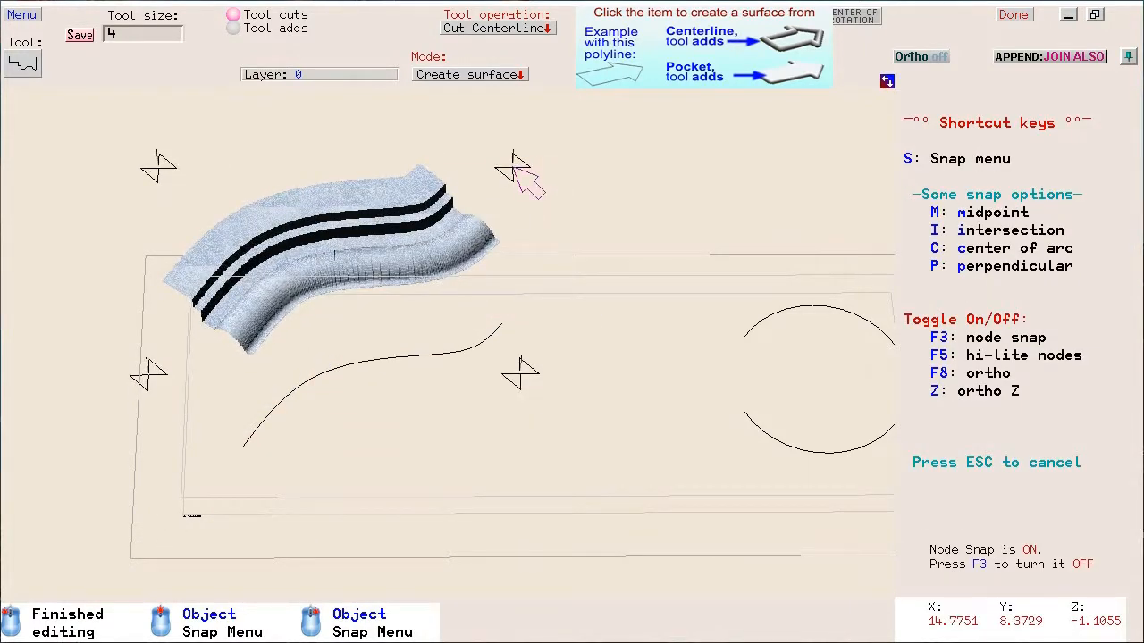
click(512, 169)
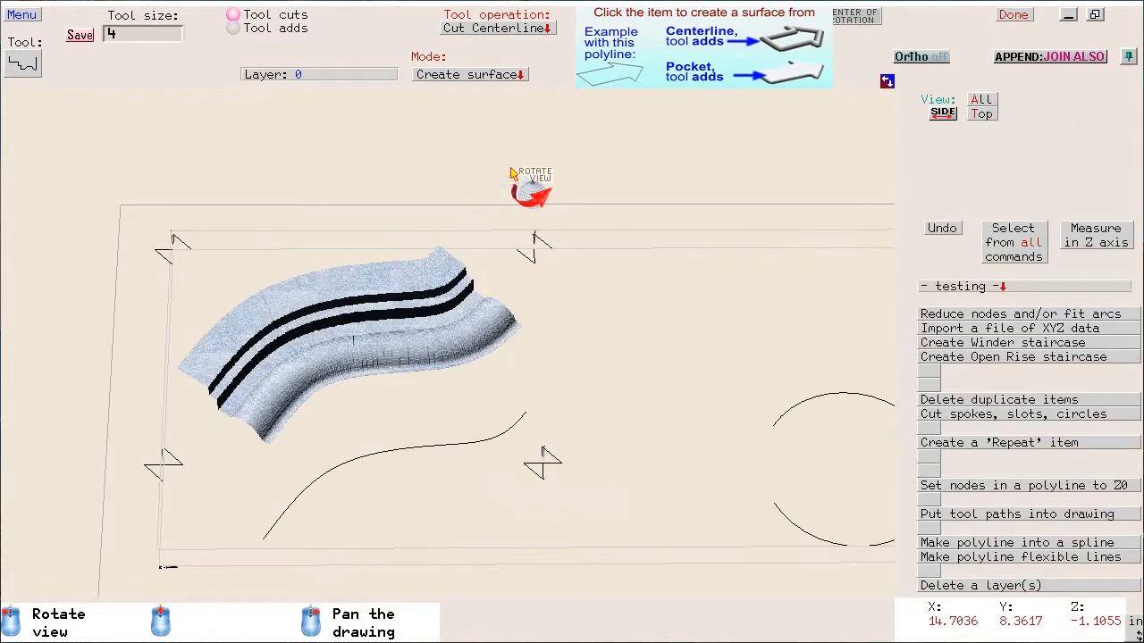
- Reverse the S-shaped polyline's direction and create a second surface along it with the stepped profile
click(475, 444)
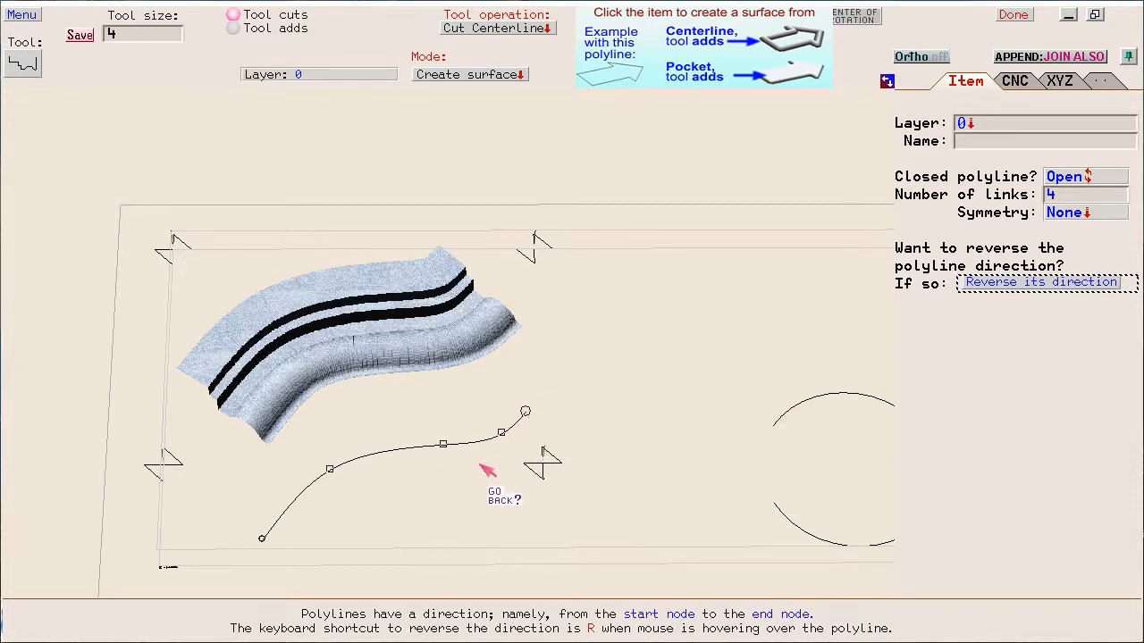
click(555, 411)
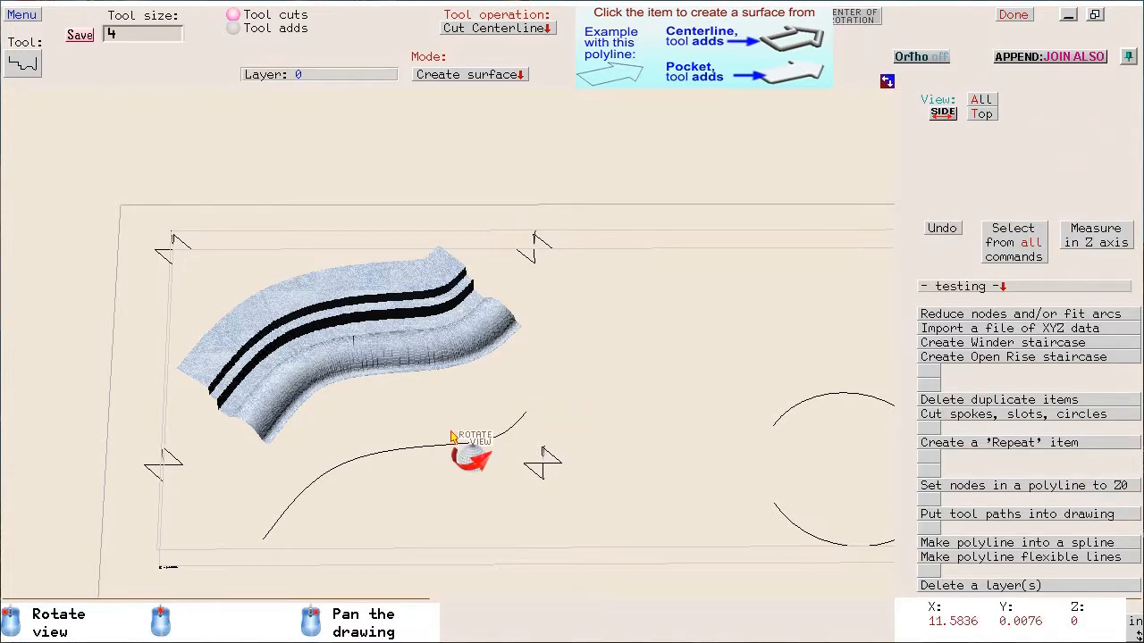
click(450, 449)
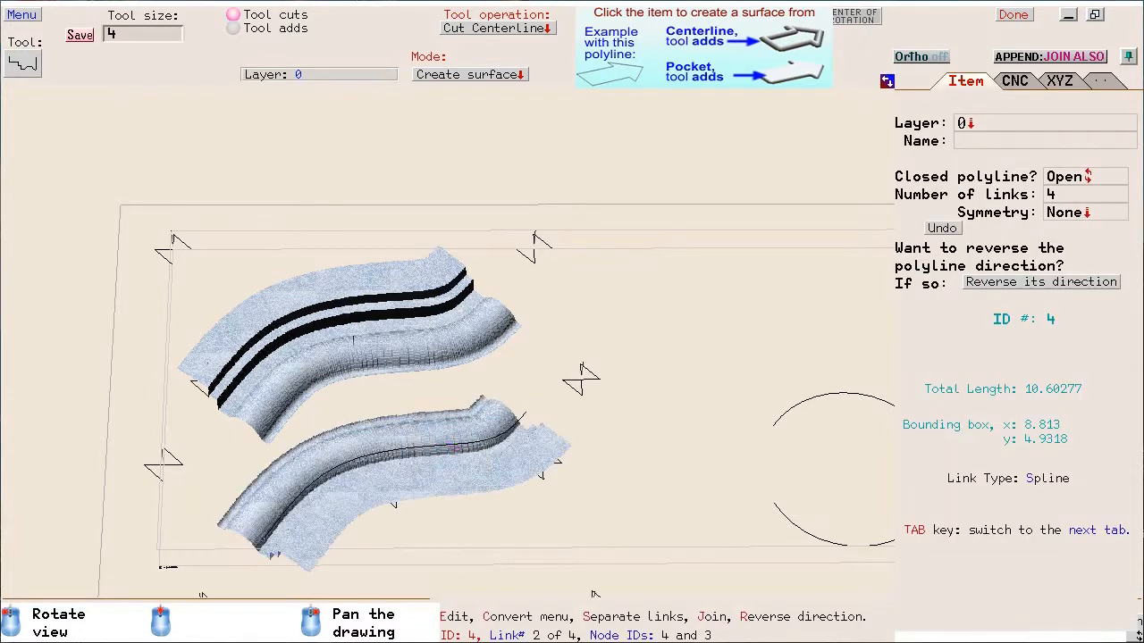
mouse_move(524, 411)
mouse_down()
mouse_move(531, 386)
mouse_move(520, 395)
mouse_move(492, 375)
mouse_move(766, 172)
mouse_move(613, 371)
mouse_move(311, 447)
mouse_move(358, 407)
mouse_move(626, 344)
mouse_move(759, 184)
mouse_move(778, 189)
mouse_move(587, 152)
mouse_up()
- Create a surface along the open circular arc with the stepped profile and inspect it from several angles
mouse_move(682, 239)
right_down()
mouse_move(491, 181)
mouse_move(393, 220)
right_up()
mouse_move(669, 197)
mouse_down()
mouse_move(685, 259)
mouse_move(655, 256)
mouse_up()
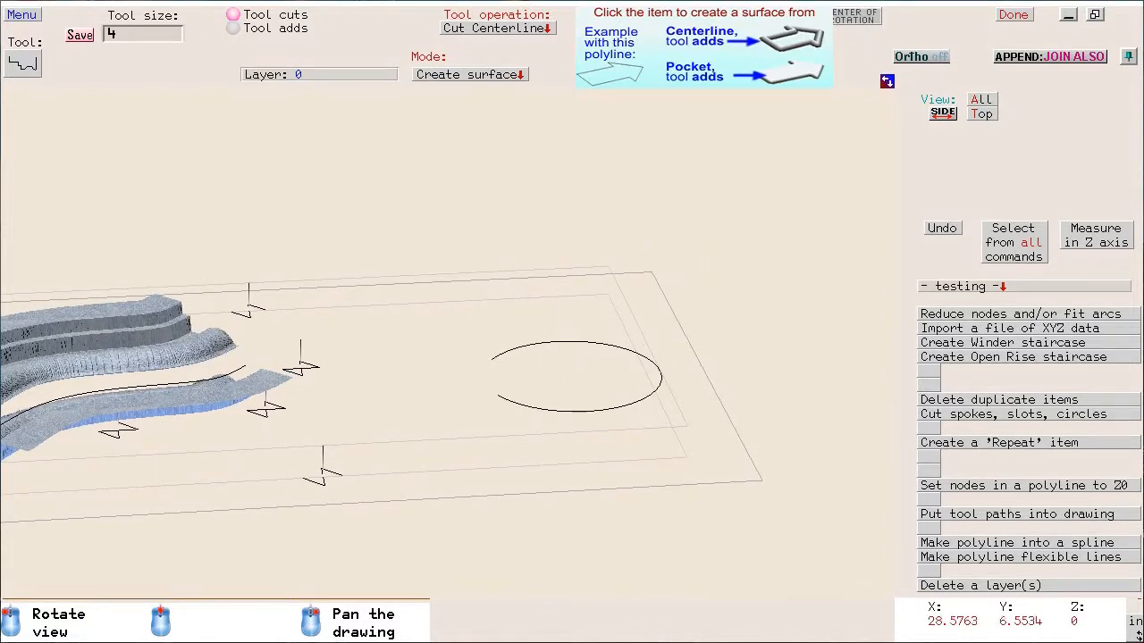
mouse_move(365, 224)
mouse_down()
mouse_move(549, 298)
mouse_move(603, 282)
mouse_up()
mouse_move(434, 225)
mouse_down()
mouse_move(401, 191)
mouse_move(421, 160)
mouse_up()
mouse_move(569, 404)
mouse_down()
mouse_move(582, 331)
mouse_move(590, 349)
mouse_up()
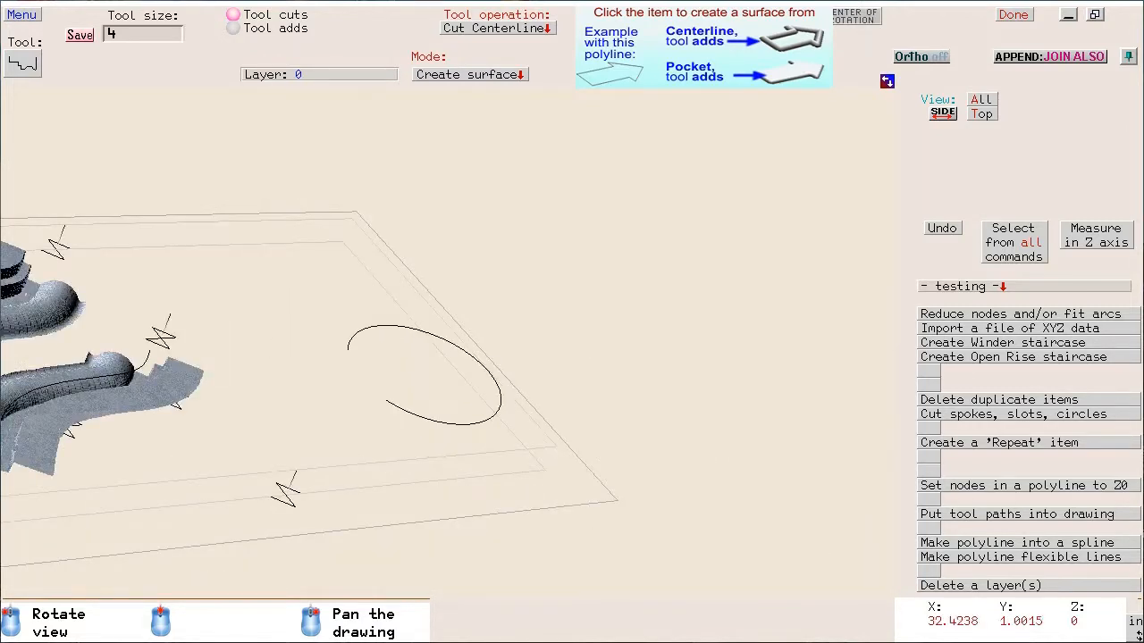
click(497, 421)
drag(656, 294, 599, 429)
drag(607, 385, 682, 360)
- Delete the surface made along the open circular arc
click(542, 300)
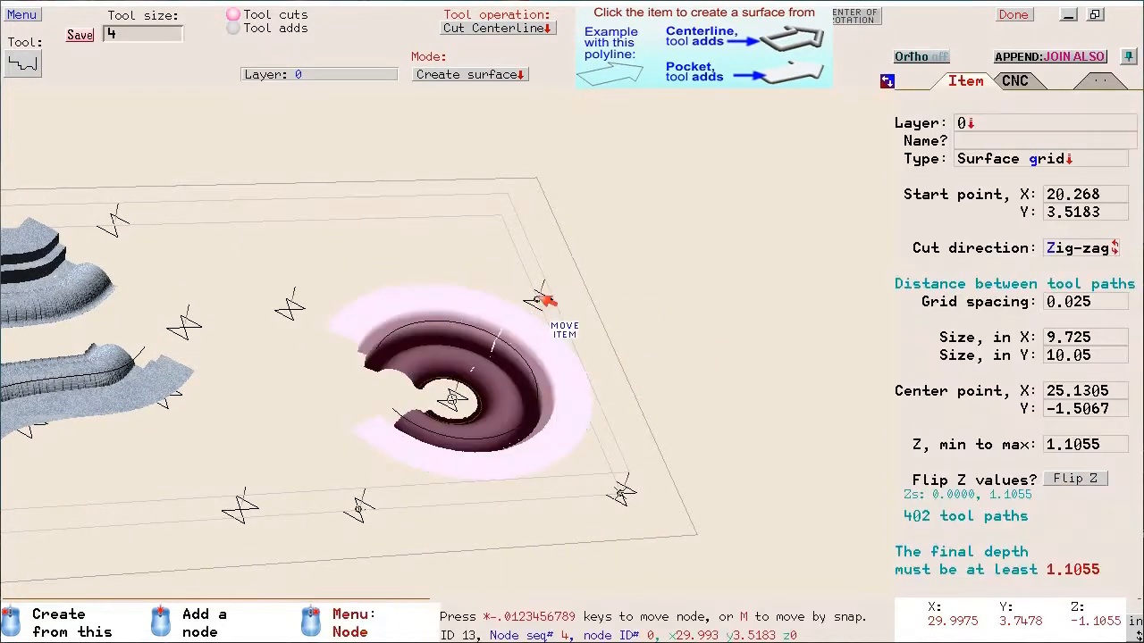
key(Delete)
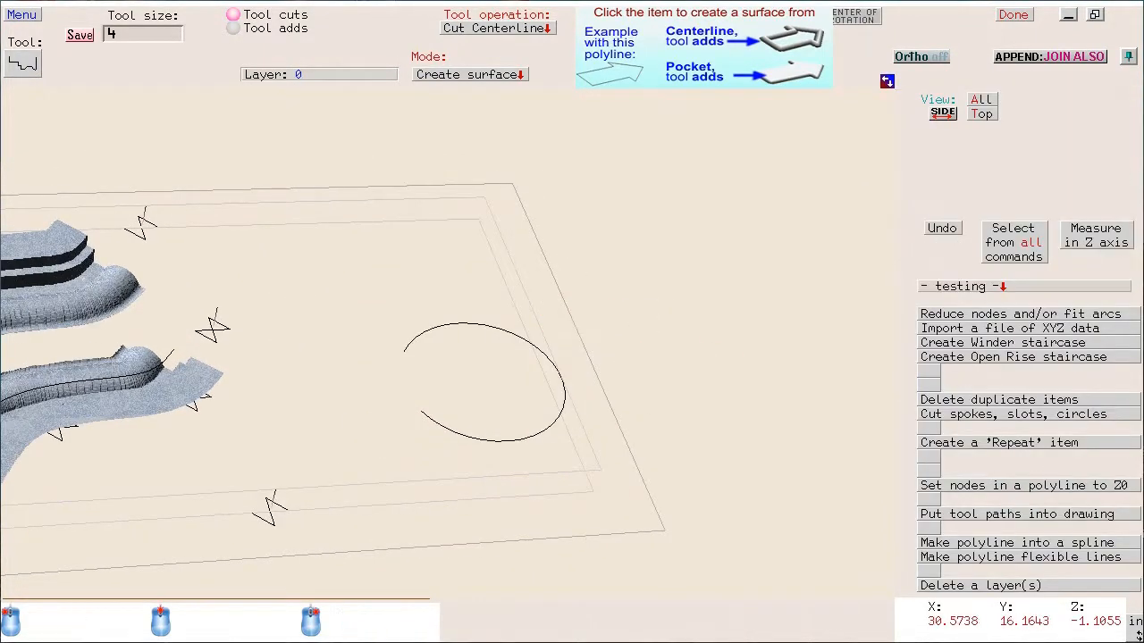
- In Normal editing mode with Ortho set to Z, lower the open arc's back end node to about Z -2.43
click(460, 76)
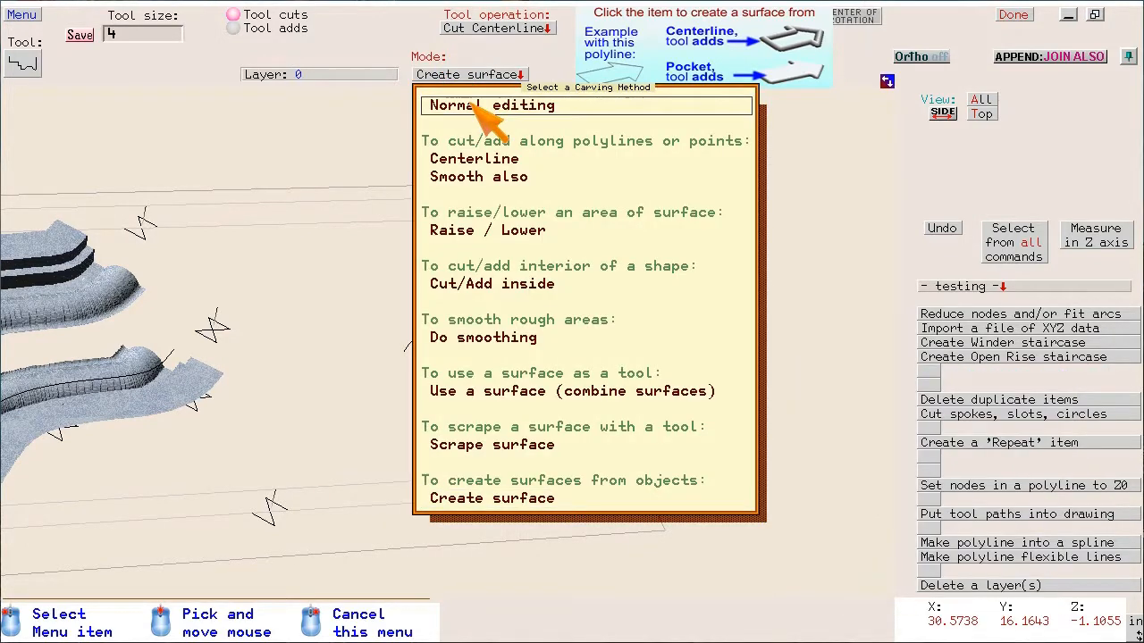
click(474, 107)
scroll(487, 357, up, 4)
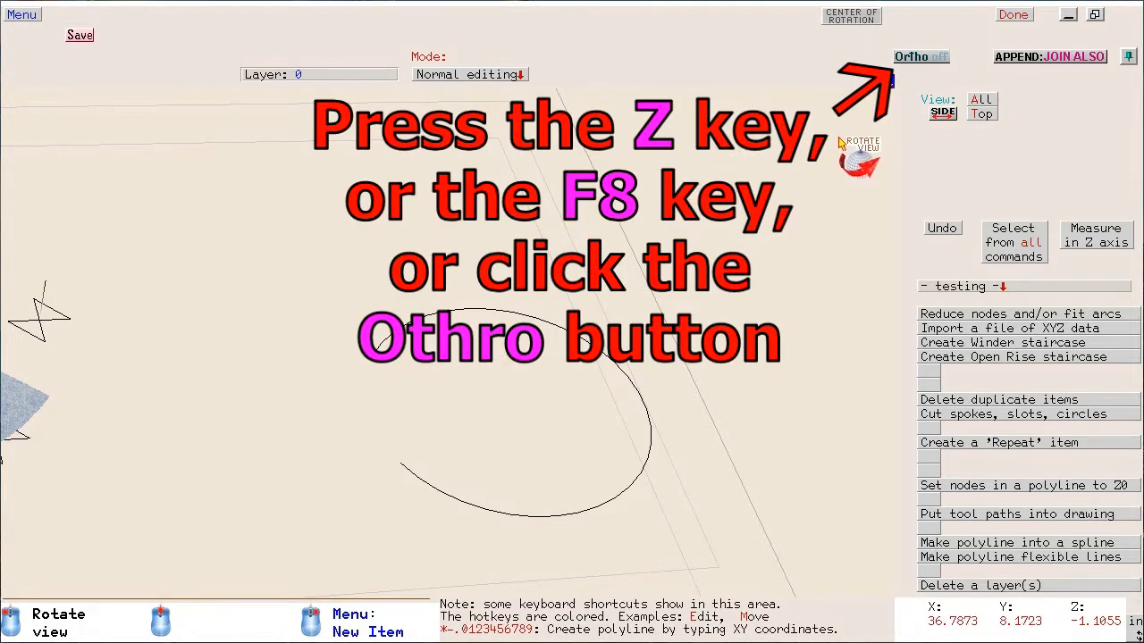
click(933, 59)
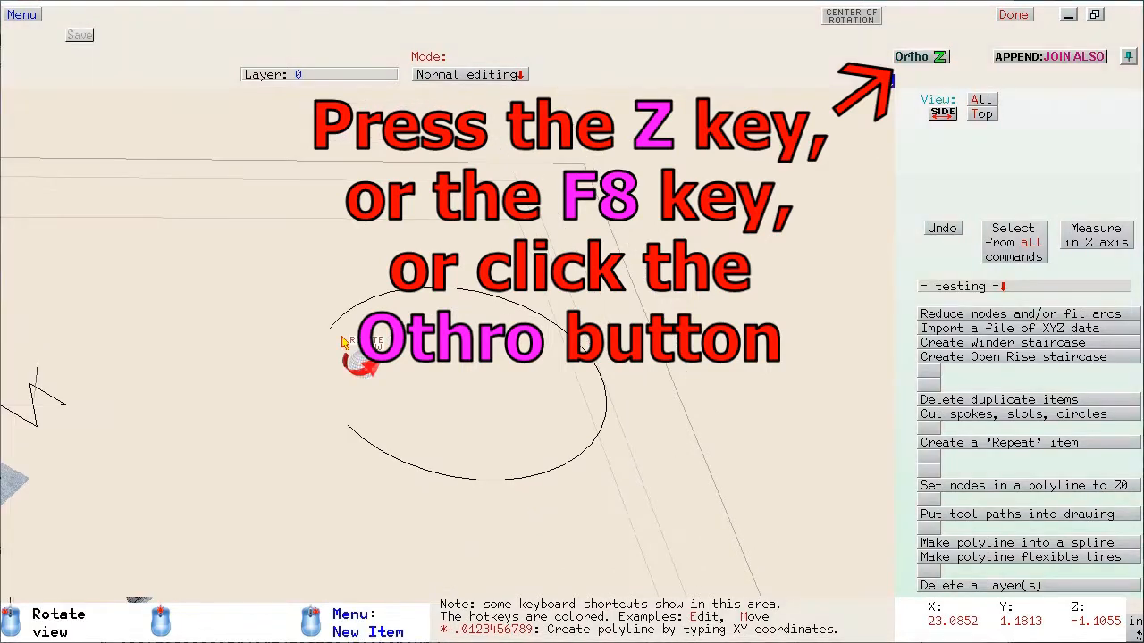
drag(509, 398, 490, 344)
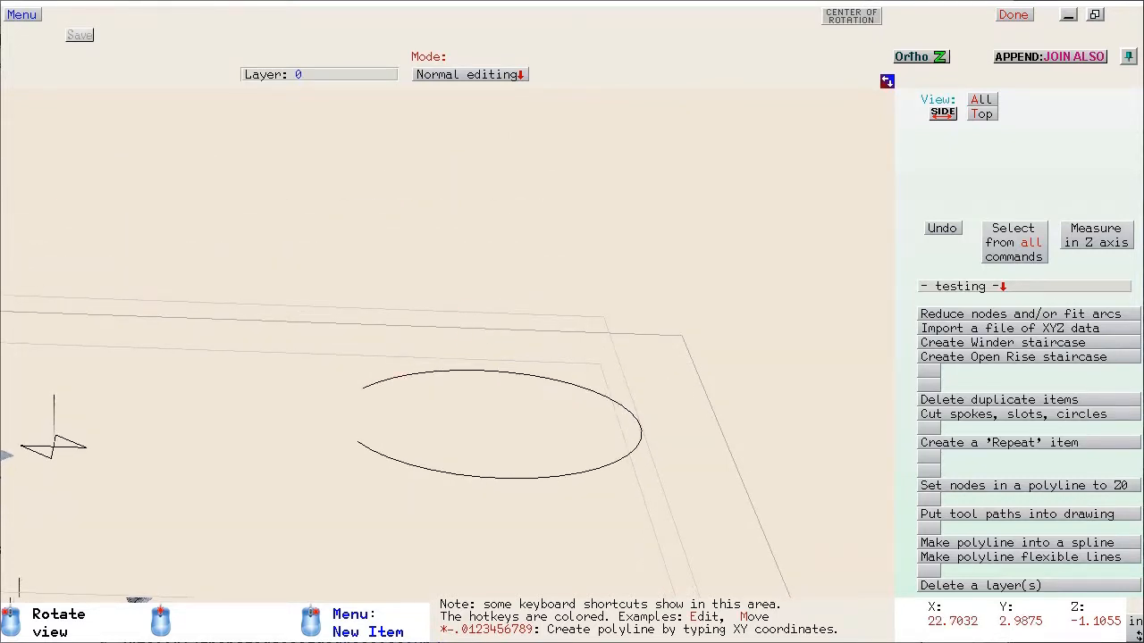
click(362, 388)
click(362, 389)
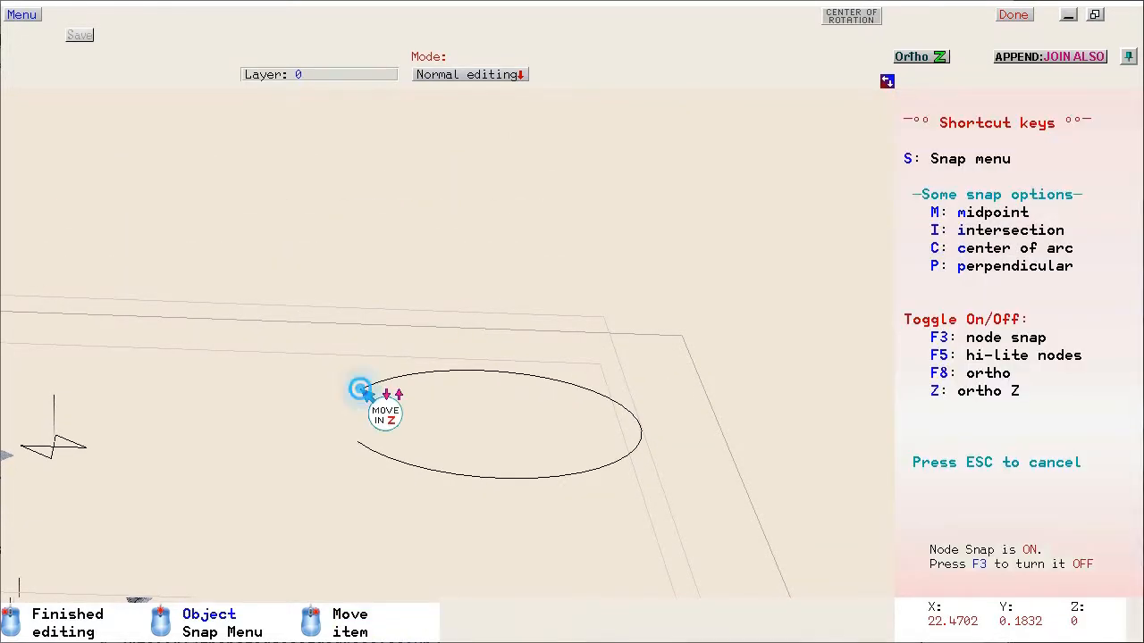
click(351, 499)
drag(645, 497, 640, 338)
mouse_move(358, 447)
mouse_down()
mouse_move(625, 492)
mouse_move(283, 471)
mouse_move(383, 480)
mouse_move(481, 565)
mouse_move(494, 478)
mouse_move(445, 553)
mouse_up()
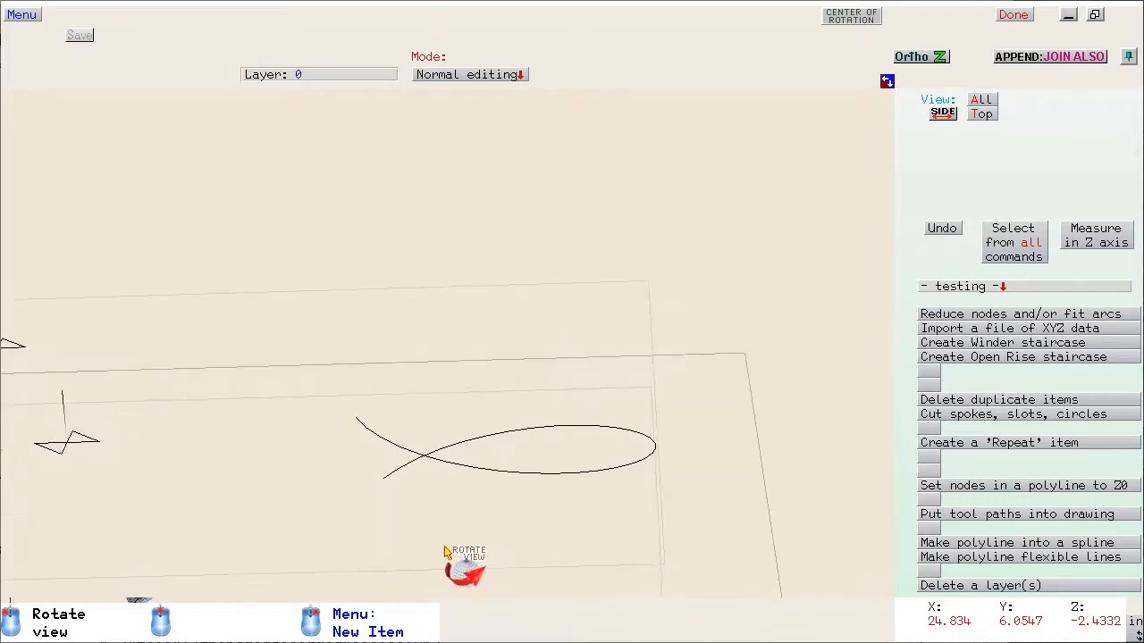
- In Create surface mode, create a surface along the sloped open arc with the stepped profile and inspect it
click(469, 74)
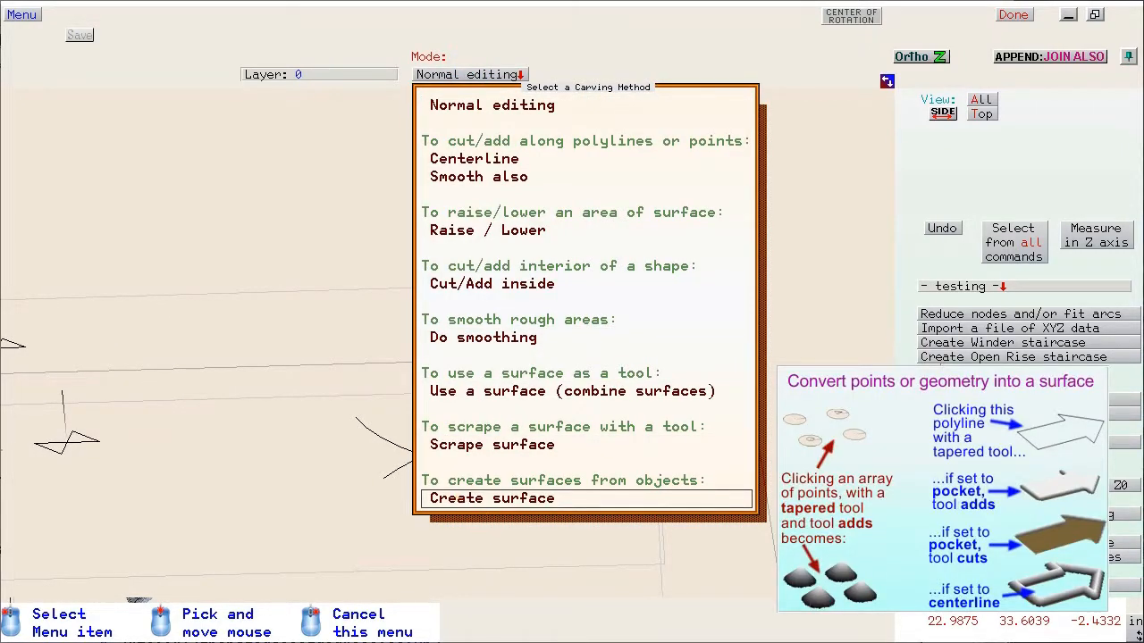
click(465, 499)
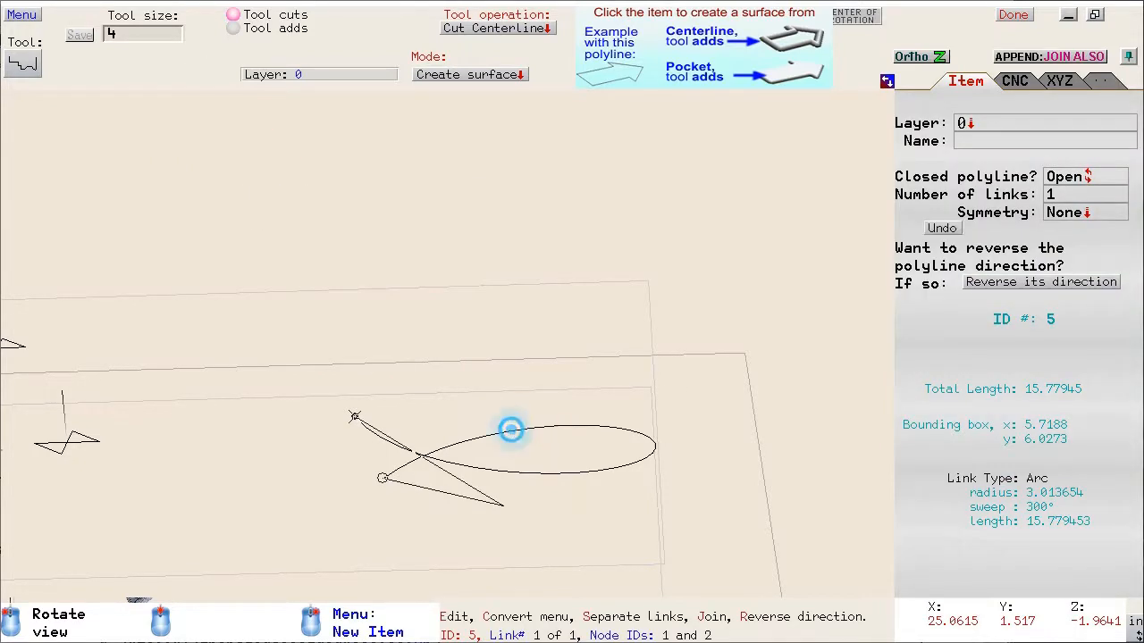
click(510, 430)
drag(452, 298, 686, 340)
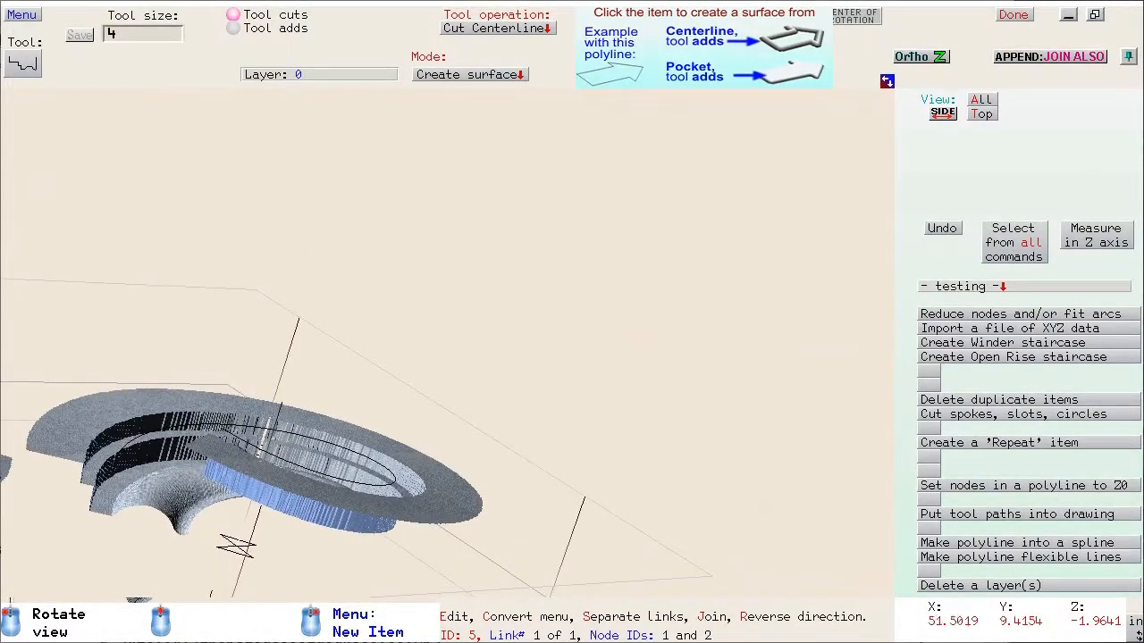
drag(554, 382, 398, 427)
drag(438, 379, 485, 390)
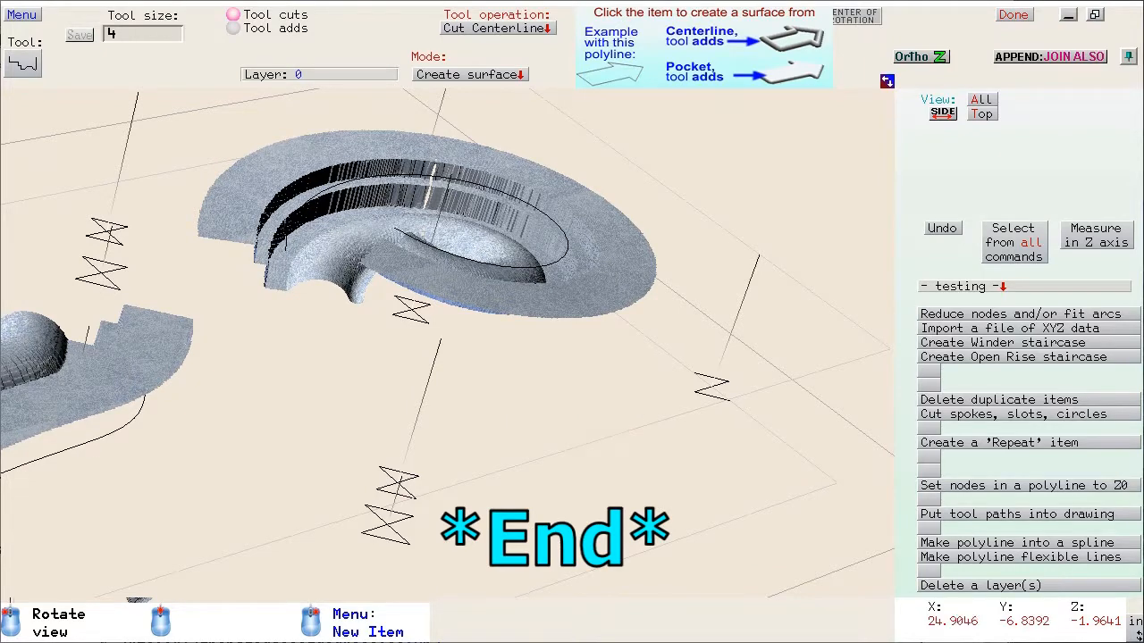